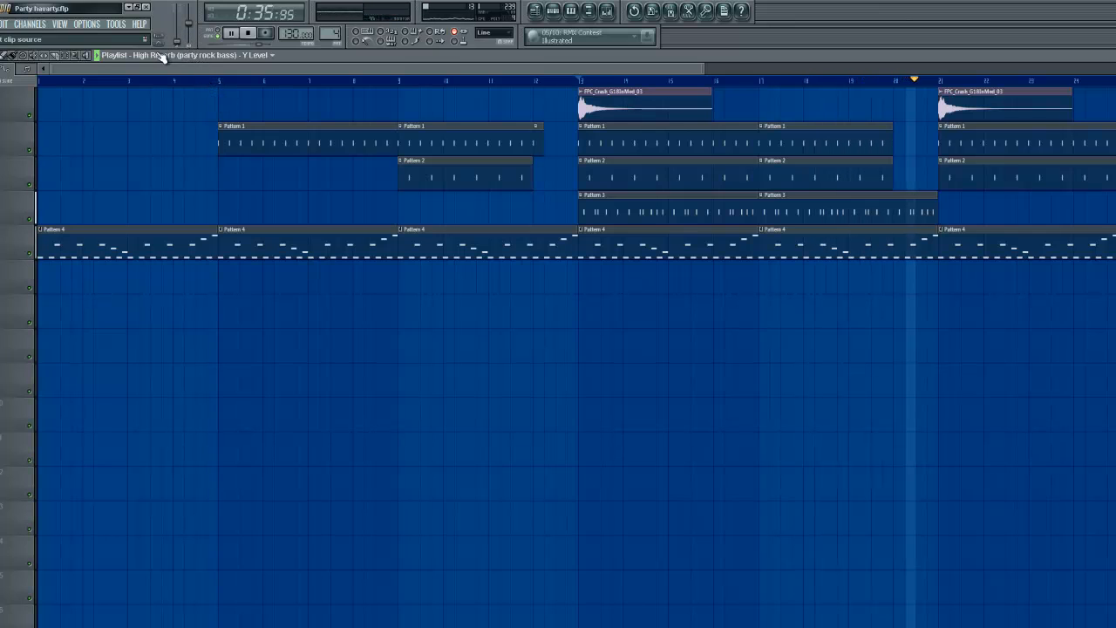
# Step: Stop playback and reset the main volume to its default level
pyautogui.press('space')
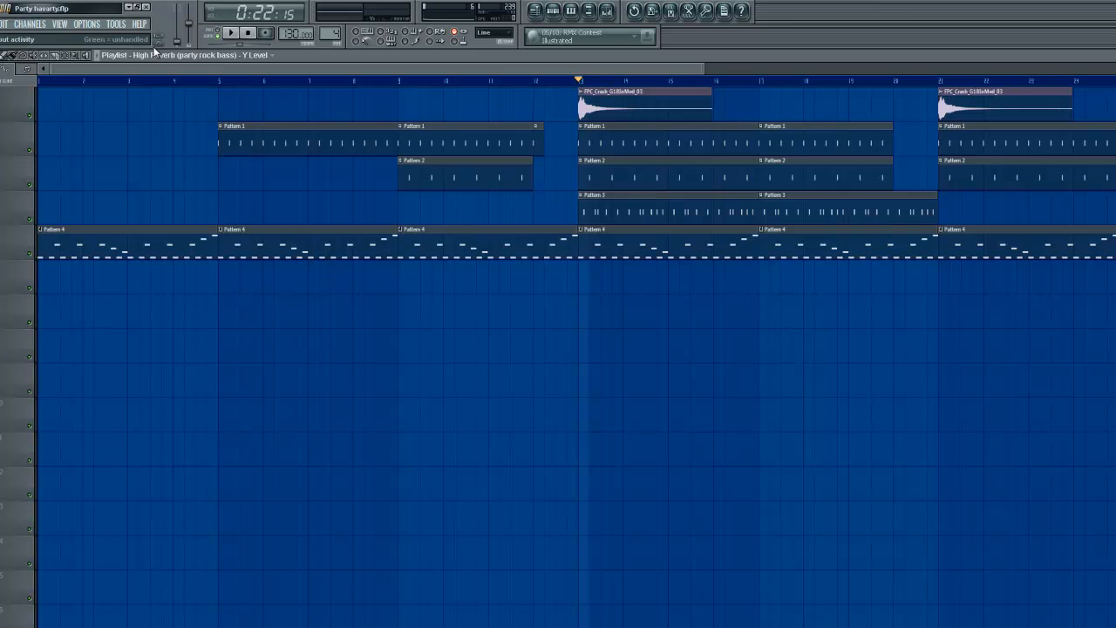
pyautogui.rightClick(179, 41)
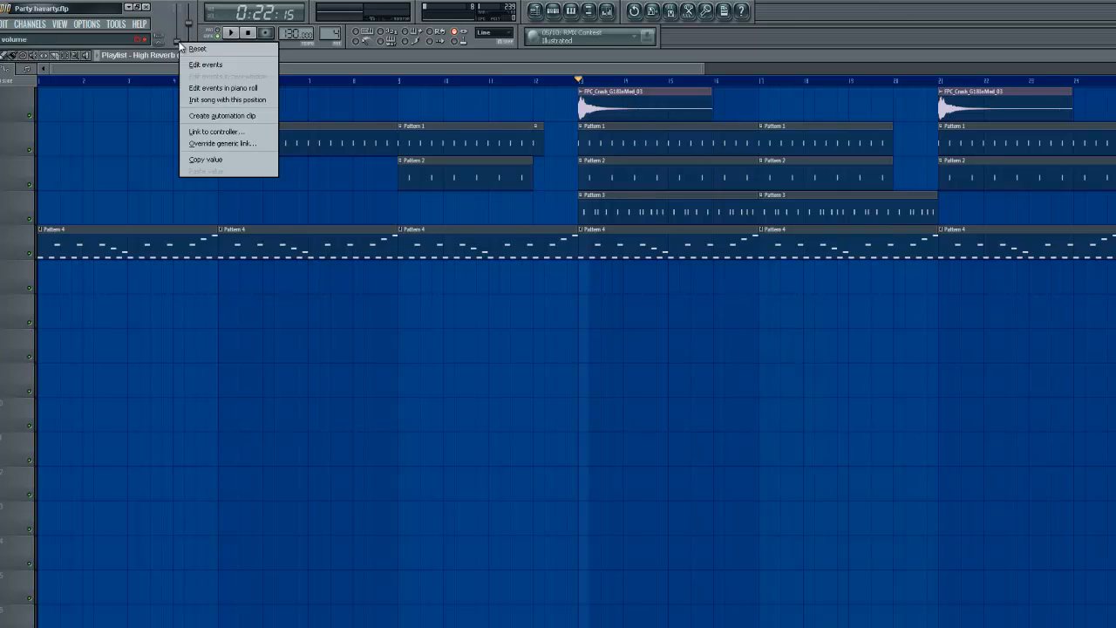
pyautogui.click(193, 49)
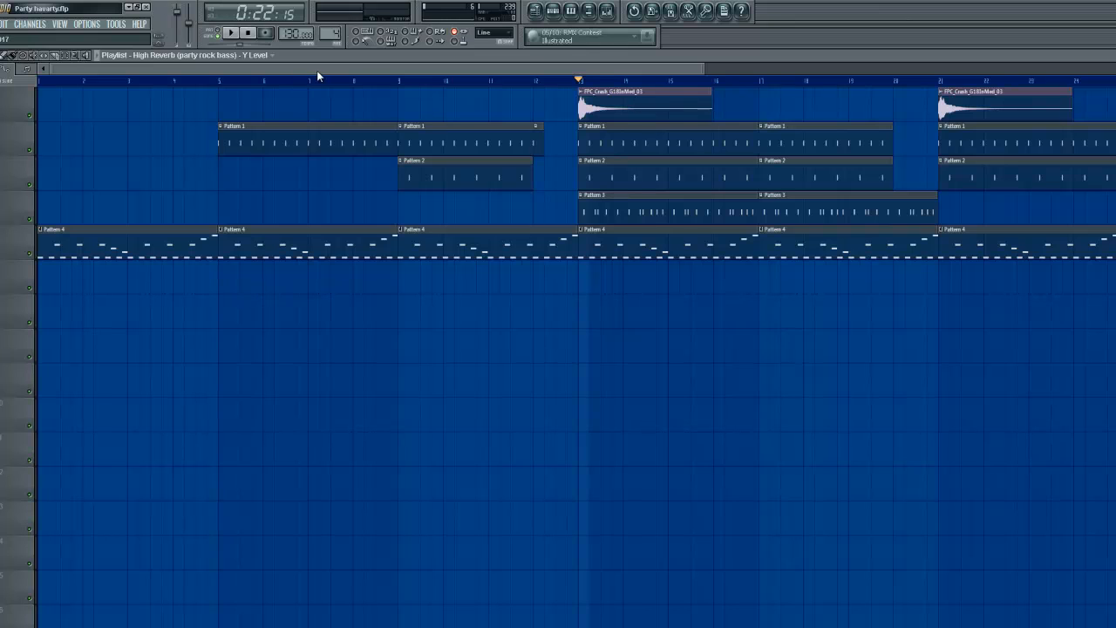
# Step: Return the song position to the start and audition the opening bars of the bass pattern
pyautogui.click(247, 33)
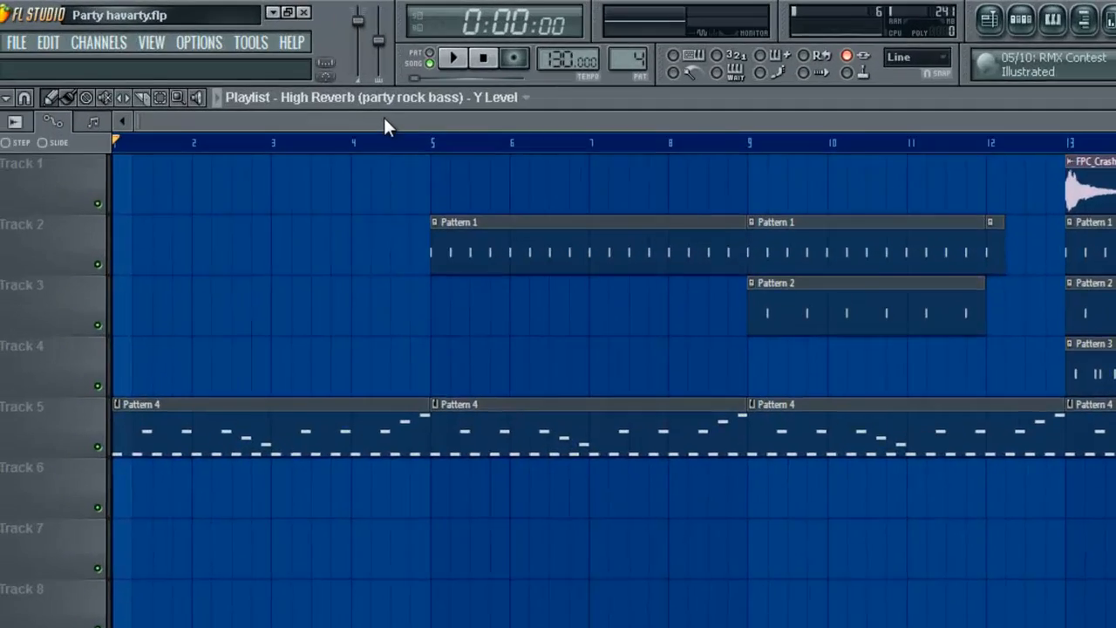
pyautogui.press('space')
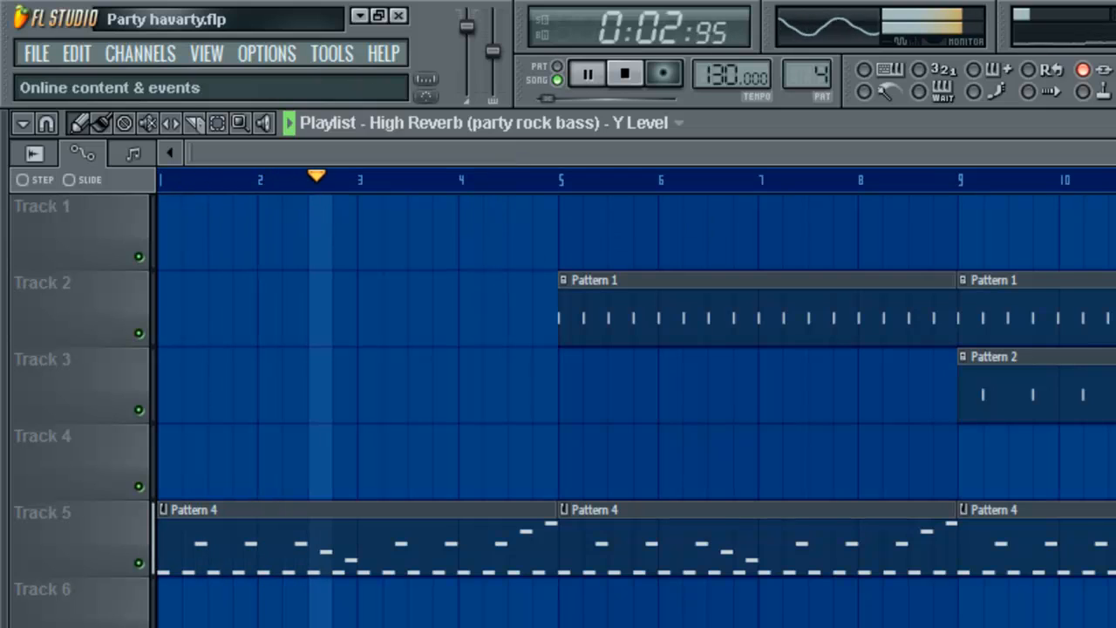
pyautogui.press('space')
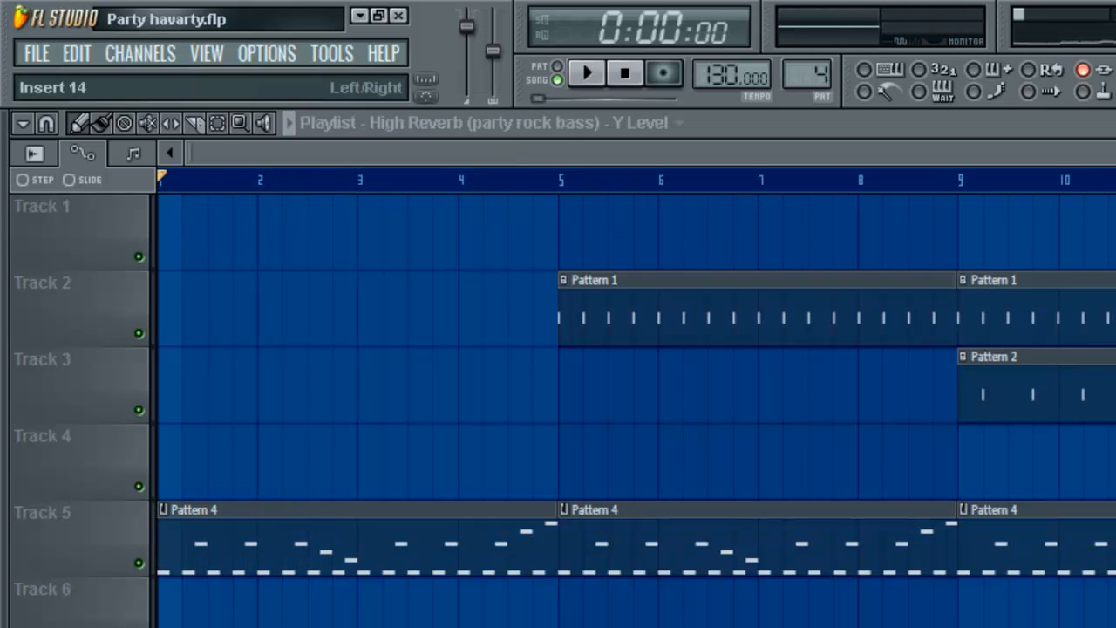
# Step: Open the Harmor instrument of the party rock bass channel and try its global porta option and legato controls
pyautogui.press('F6')
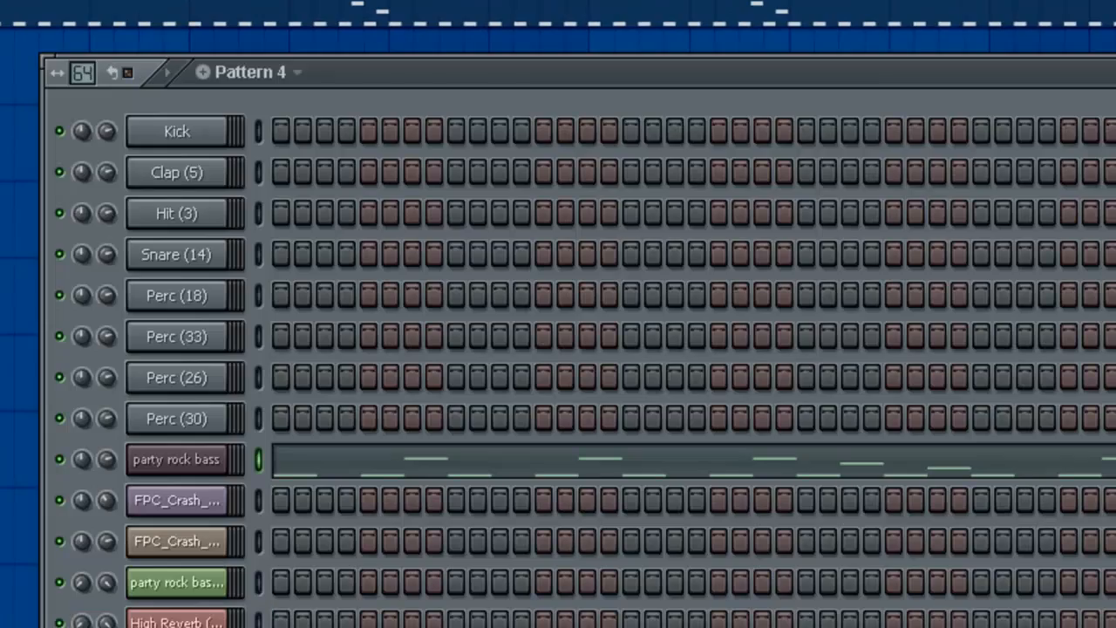
pyautogui.click(218, 459)
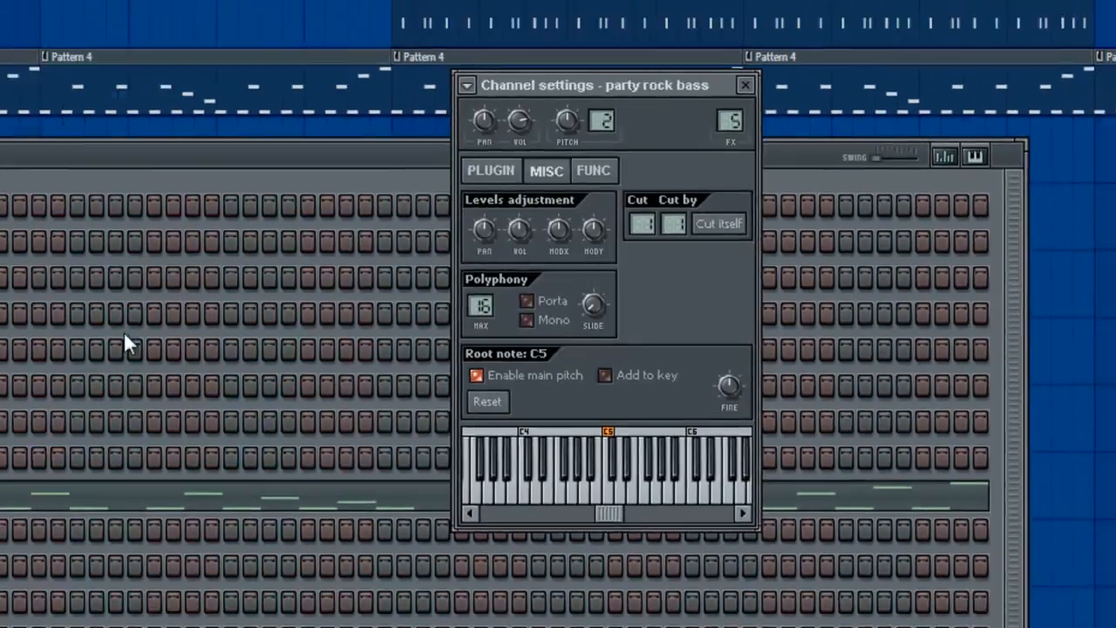
pyautogui.click(434, 154)
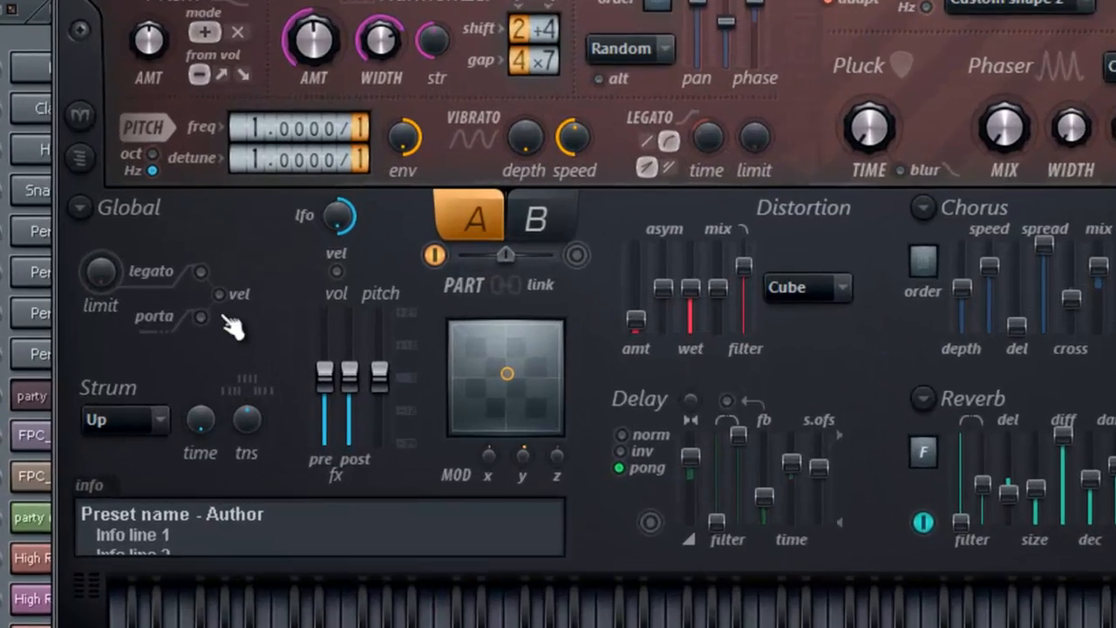
pyautogui.click(127, 389)
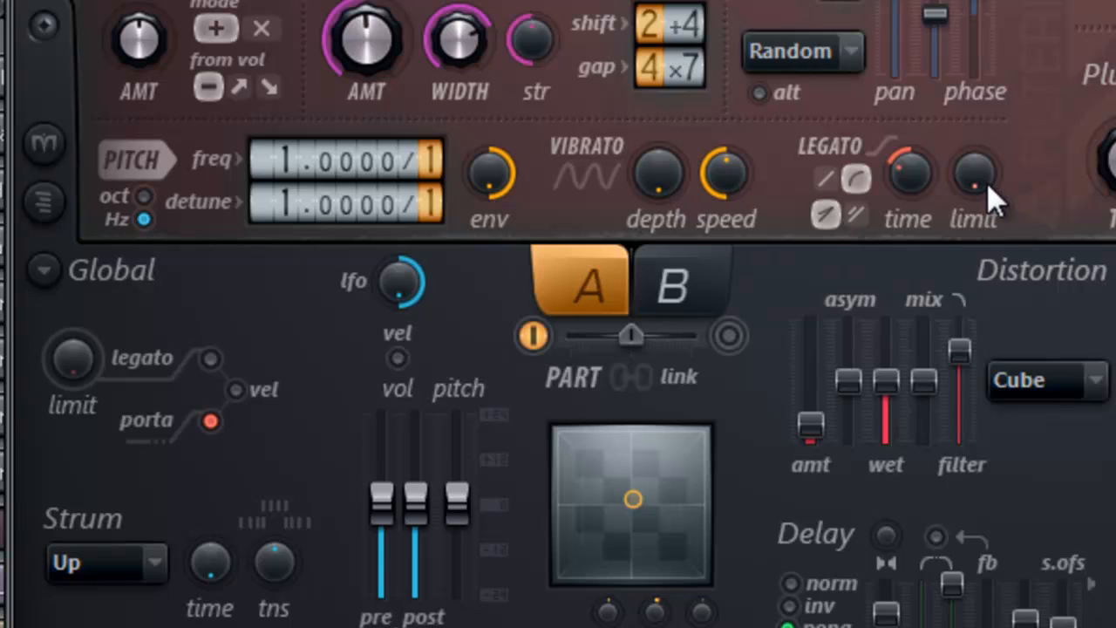
pyautogui.moveTo(987, 183); pyautogui.dragTo(975, 153)
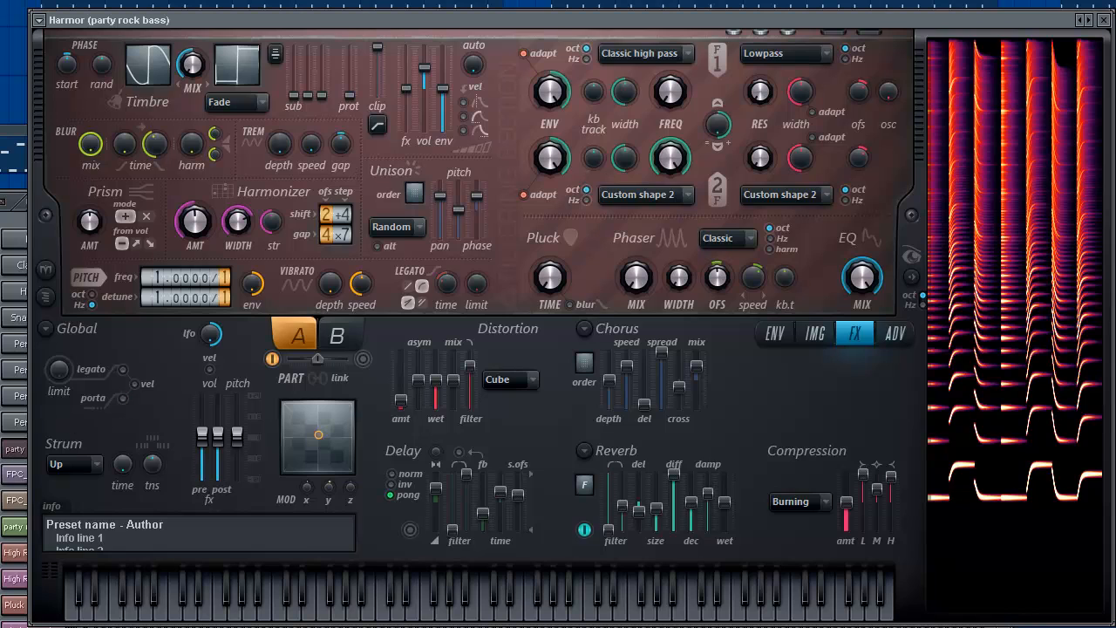
# Step: Enable Porta in the polyphony settings of the party rock bass channel and audition the song
pyautogui.click(6, 455)
pyautogui.click(28, 450)
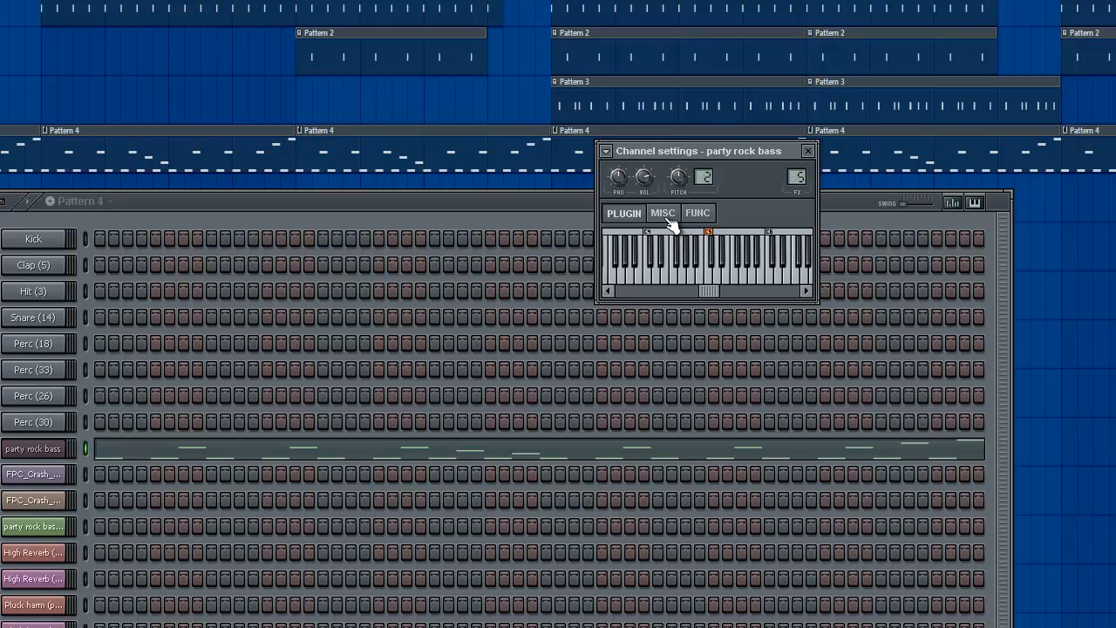
pyautogui.click(664, 214)
pyautogui.press('space')
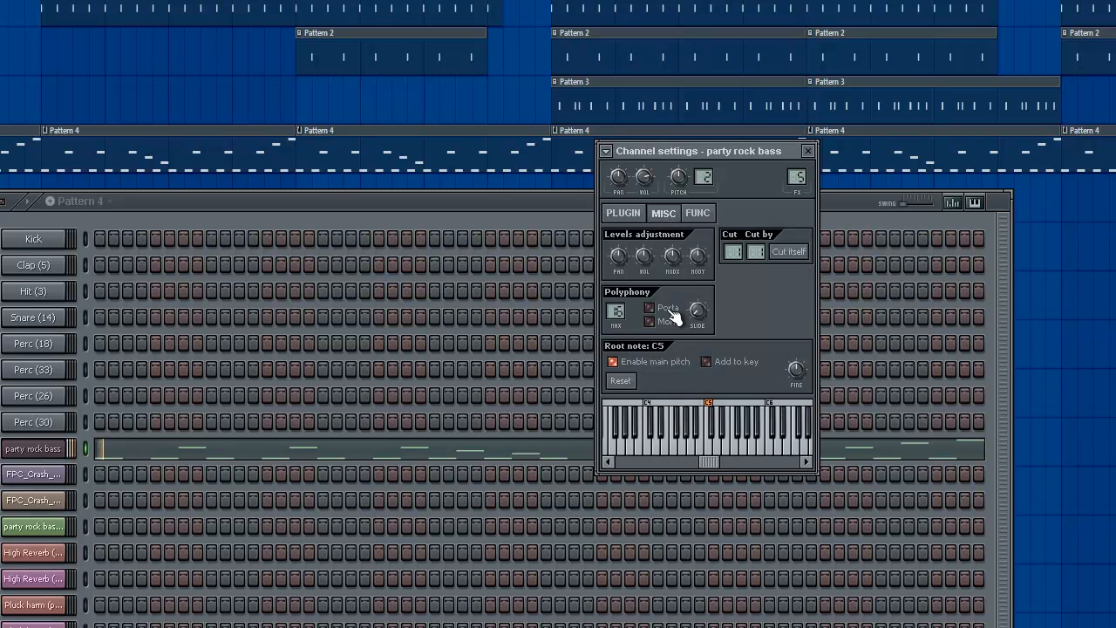
pyautogui.click(668, 309)
pyautogui.press('space')
# Step: Create an automation clip for the bass channel's slide time, keeping it at zero until bar 4 and ramping it up to bar 5
pyautogui.rightClick(698, 314)
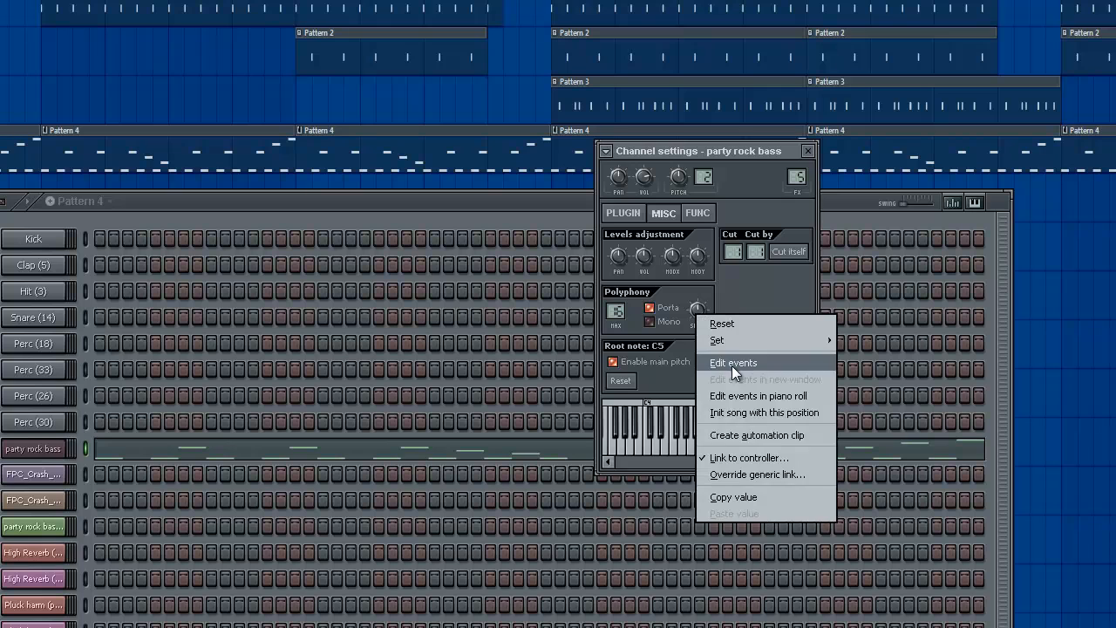
pyautogui.click(737, 436)
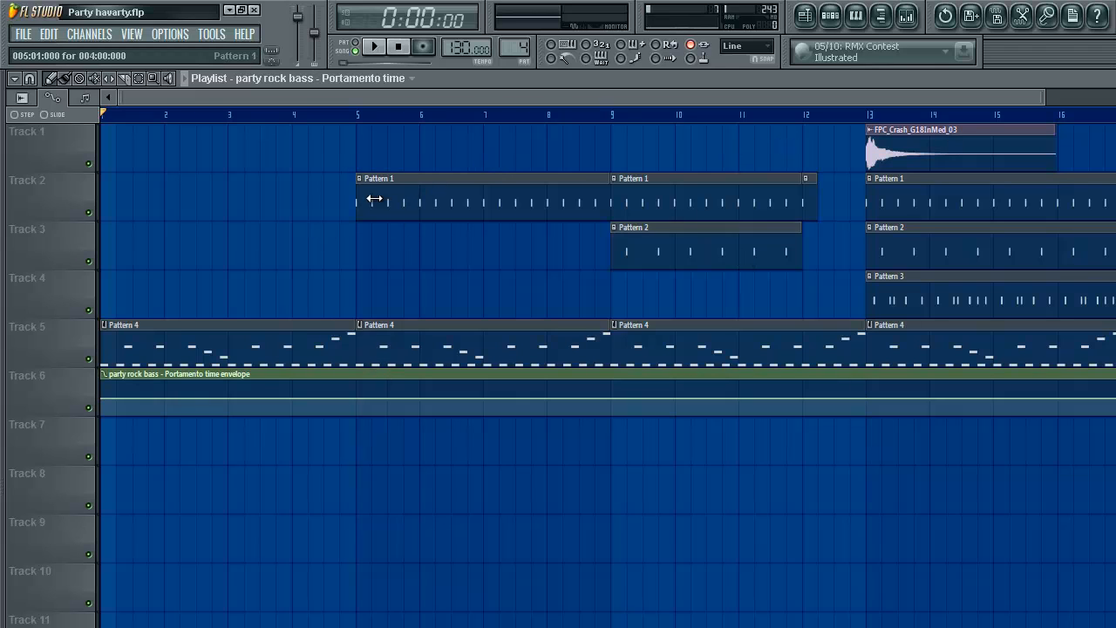
pyautogui.rightClick(356, 397)
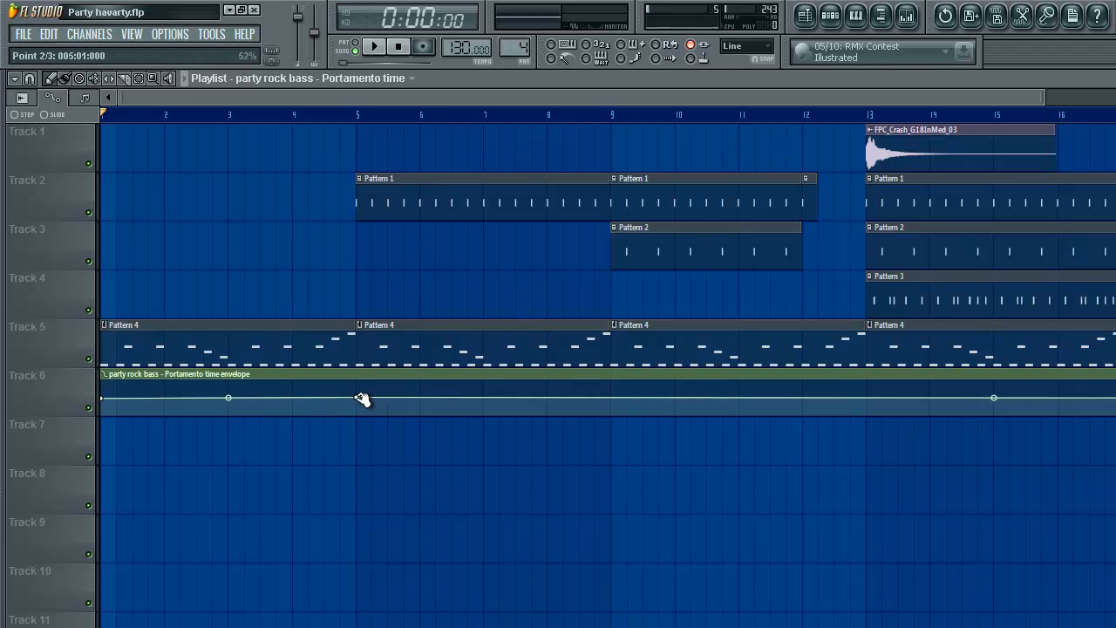
pyautogui.moveTo(343, 399); pyautogui.dragTo(294, 430)
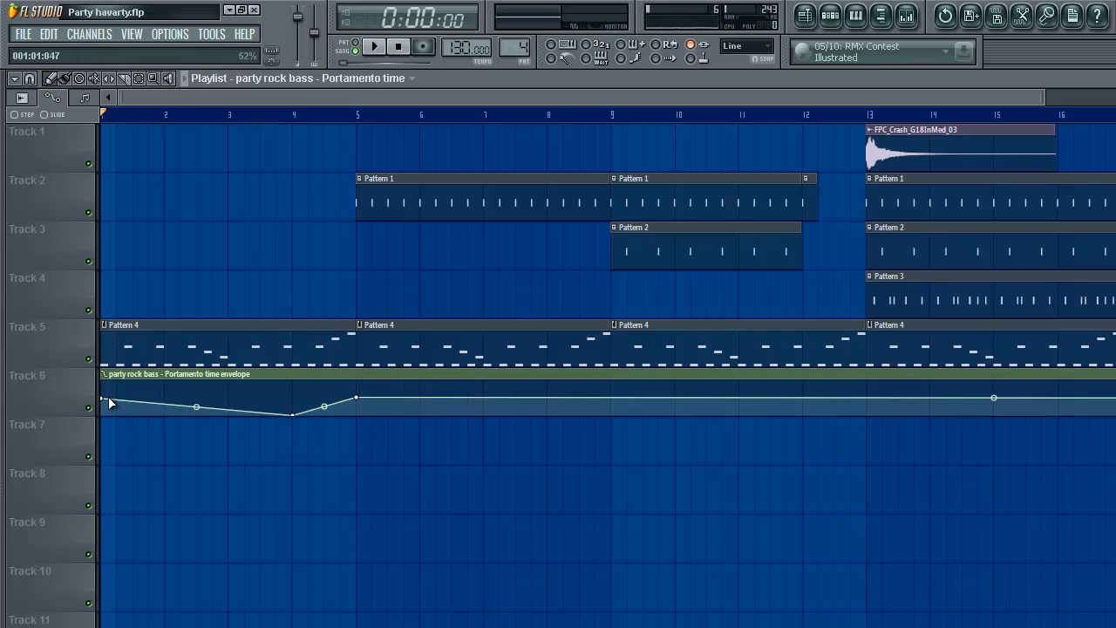
pyautogui.moveTo(109, 398); pyautogui.dragTo(102, 417)
# Step: Add a higher envelope point midway between bars 4 and 5 and audition the portamento automation from just before bar 4
pyautogui.press('space')
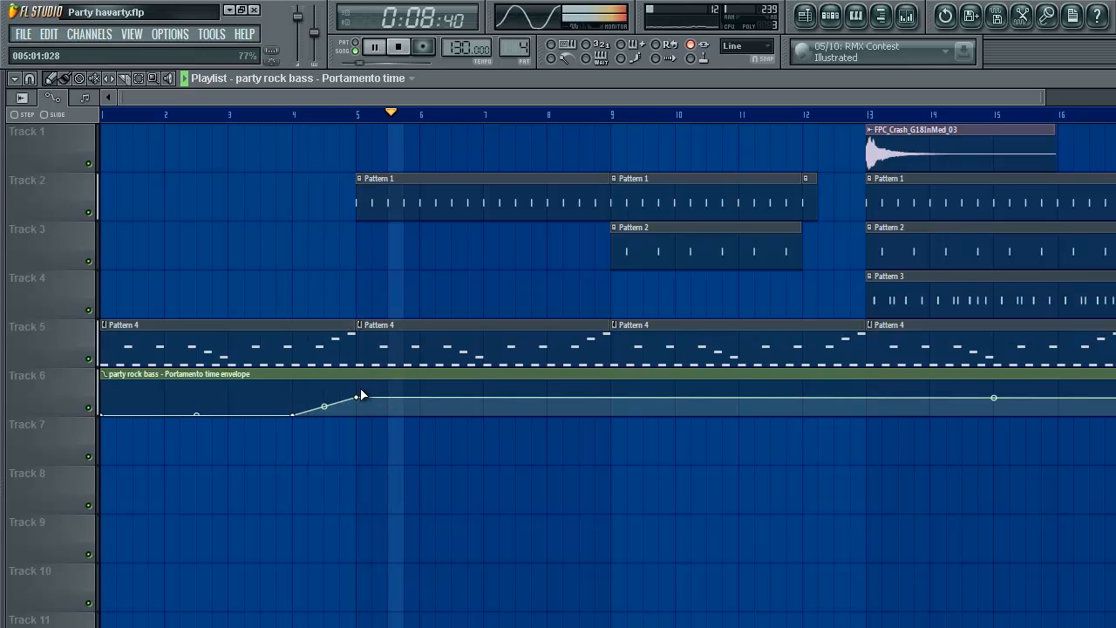
pyautogui.press('space')
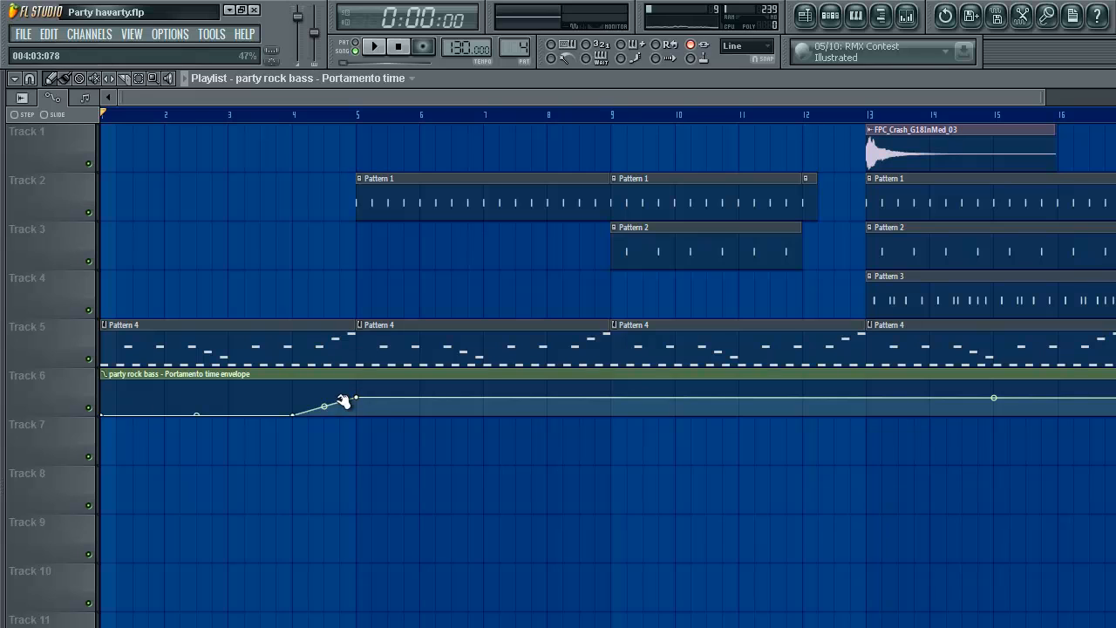
pyautogui.rightClick(330, 397)
pyautogui.press('space')
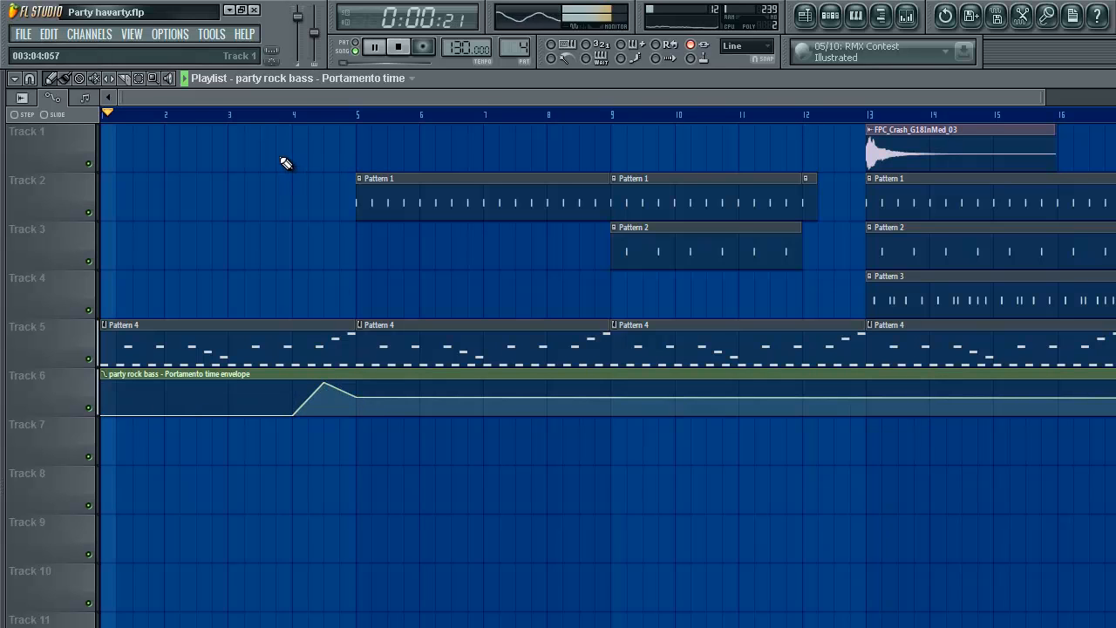
pyautogui.click(278, 116)
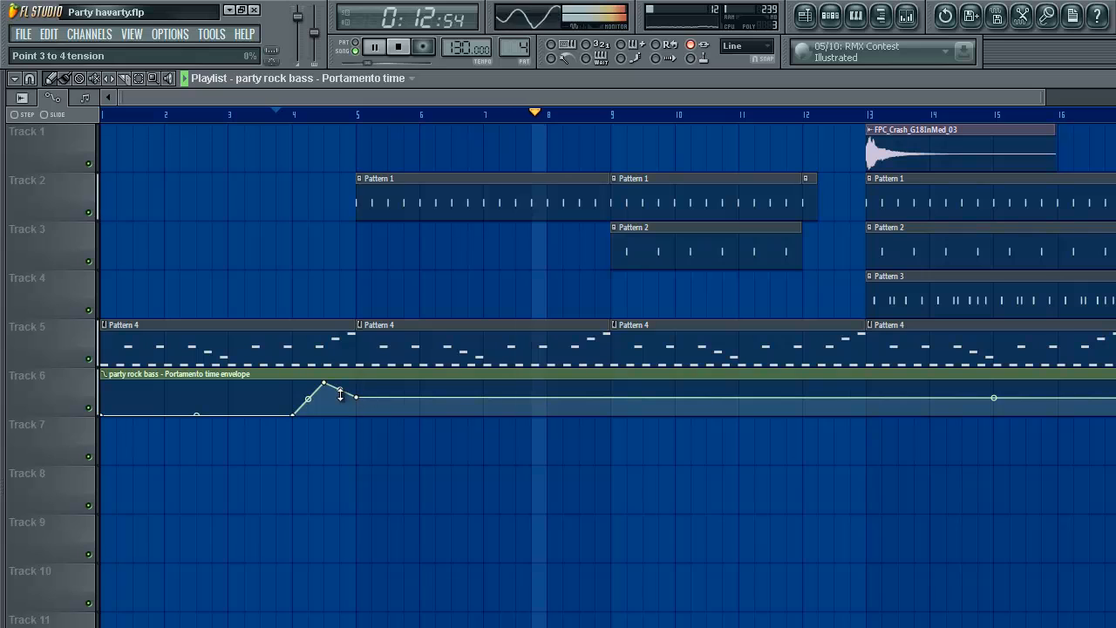
pyautogui.press('space')
# Step: Delete the portamento time automation clip from Track 6 and return the song position to the start
pyautogui.rightClick(344, 375)
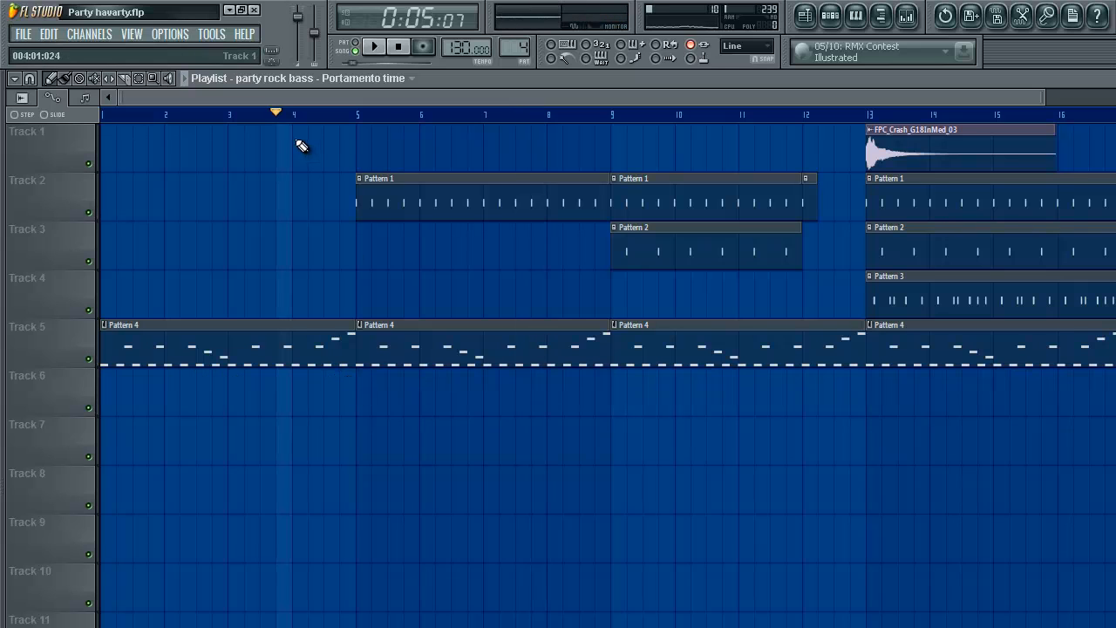
pyautogui.moveTo(276, 114); pyautogui.dragTo(103, 135)
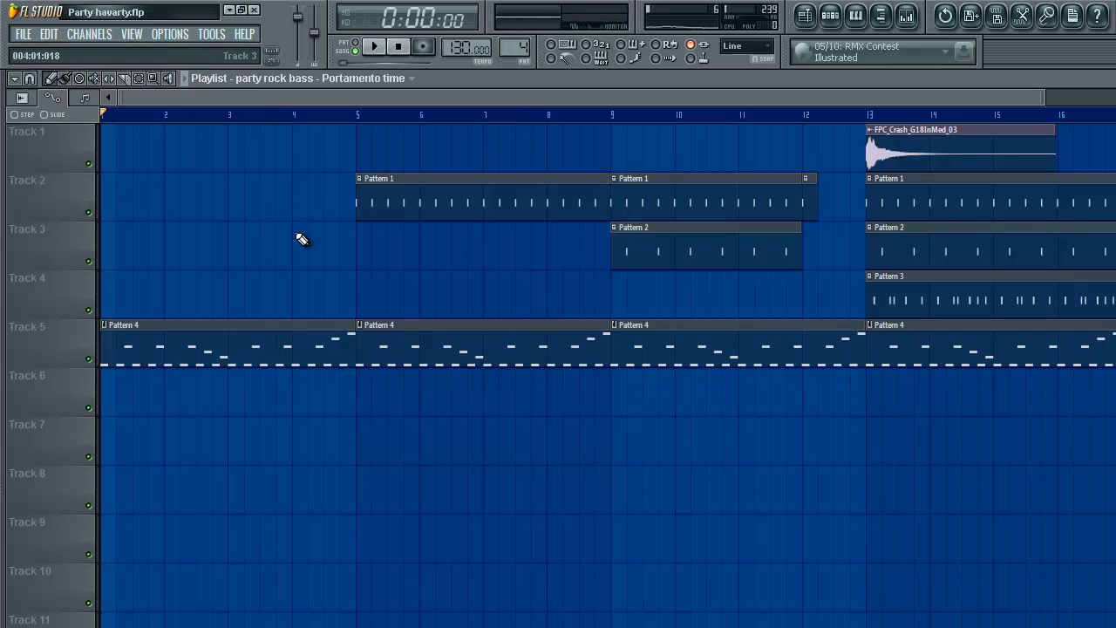
# Step: Show the channel rack and open the channel settings of party rock bass
pyautogui.click(855, 15)
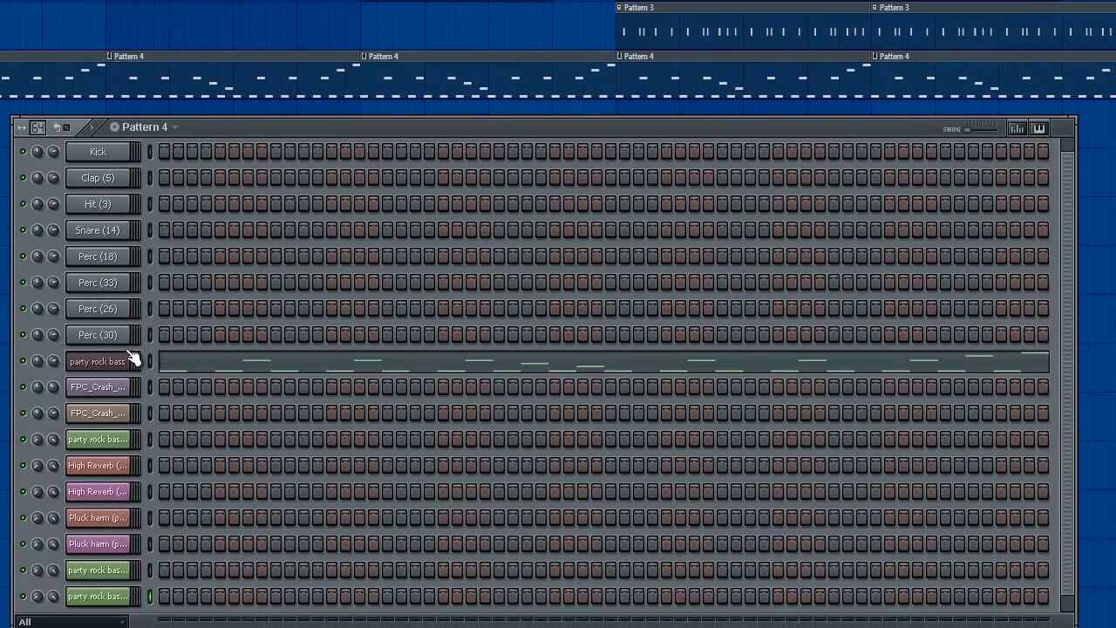
pyautogui.click(131, 358)
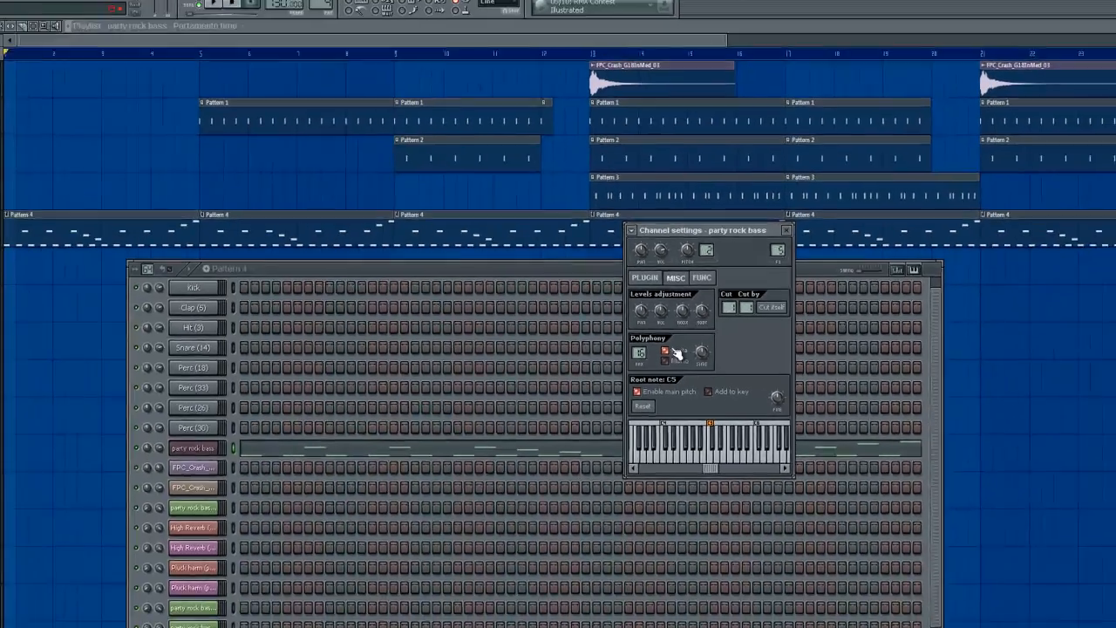
# Step: Examine the party rock bass portamento time entry under the current project's initialized pattern controls in the browser
pyautogui.moveTo(1, 199)
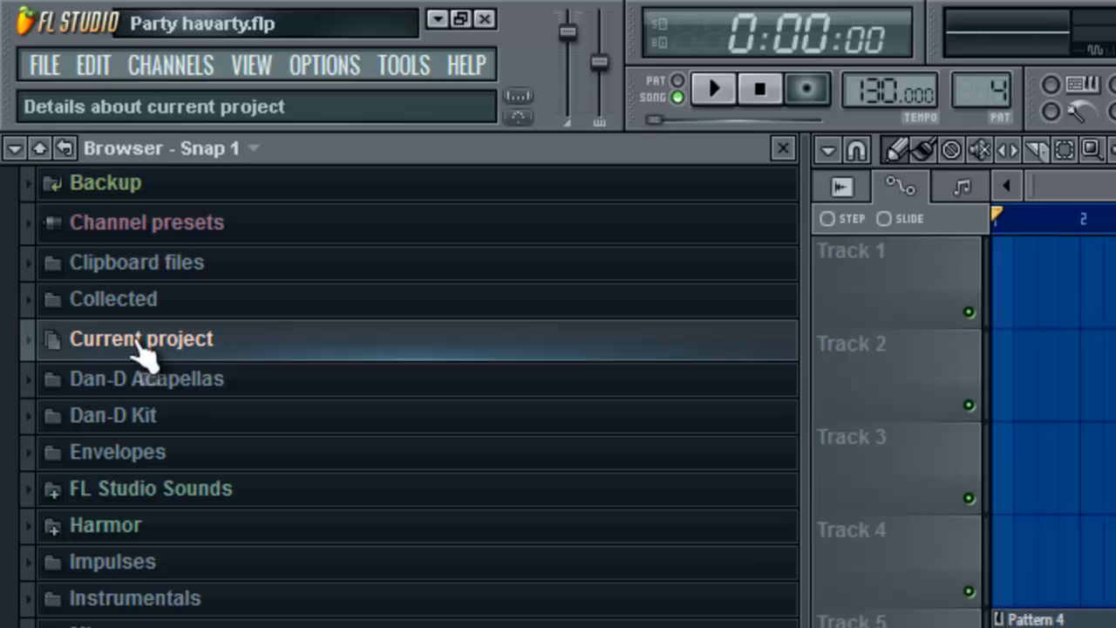
pyautogui.click(142, 347)
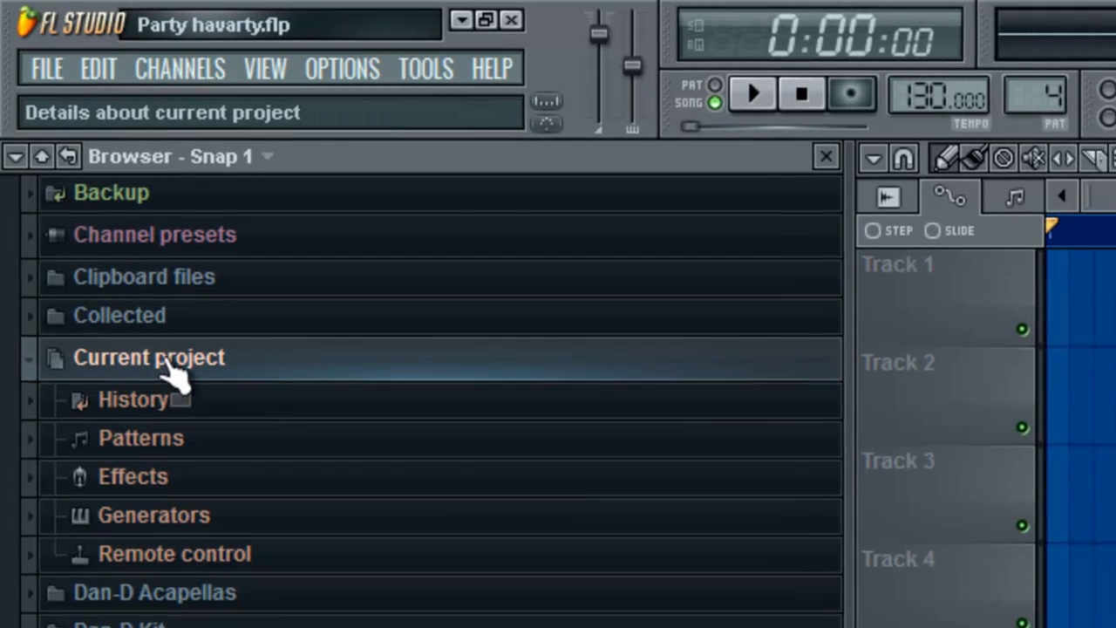
pyautogui.click(245, 440)
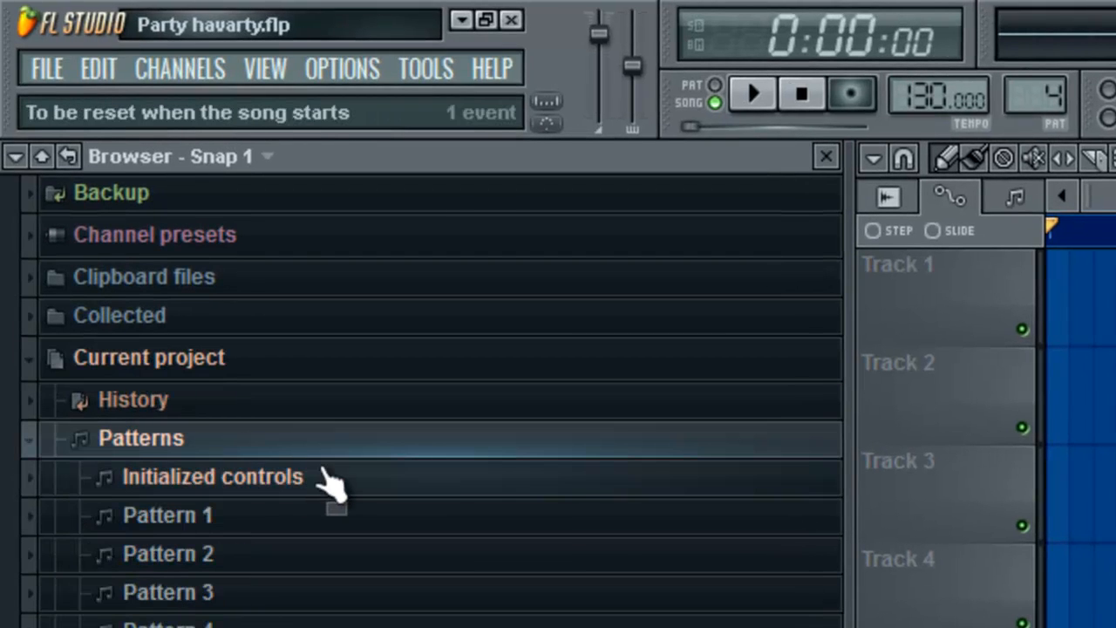
pyautogui.rightClick(320, 478)
pyautogui.click(318, 478)
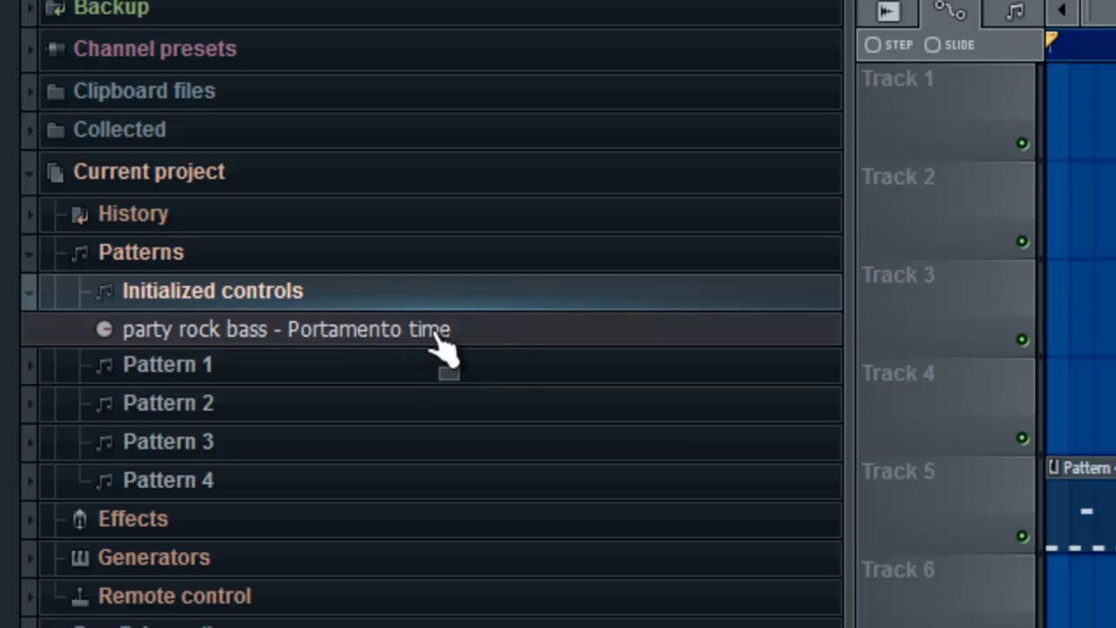
pyautogui.rightClick(436, 332)
pyautogui.click(527, 332)
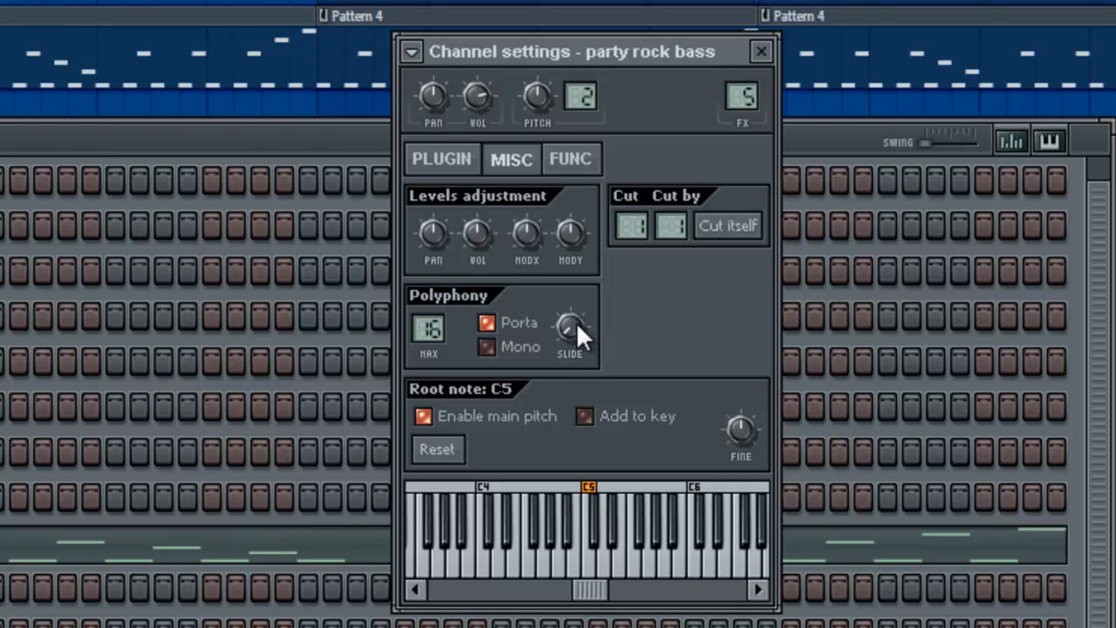
# Step: Reset the slide time of the party rock bass channel to its default
pyautogui.rightClick(576, 322)
pyautogui.click(595, 340)
# Step: Open the High Reverb controller from the mixer's effect slots and look through the plugins available to replace it
pyautogui.press('F9')
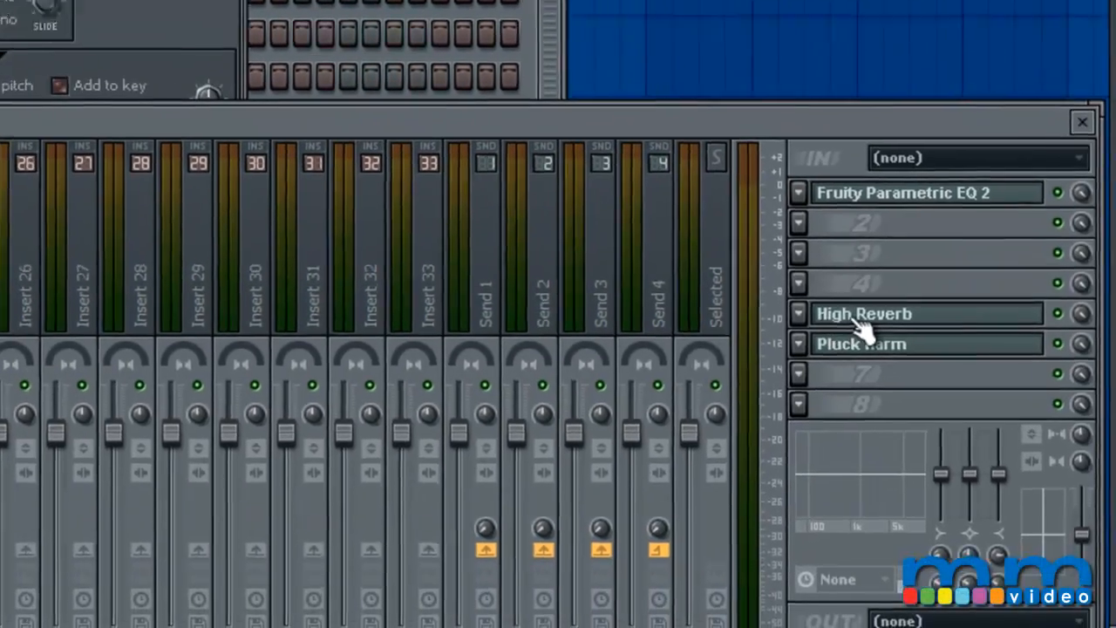
pyautogui.click(841, 305)
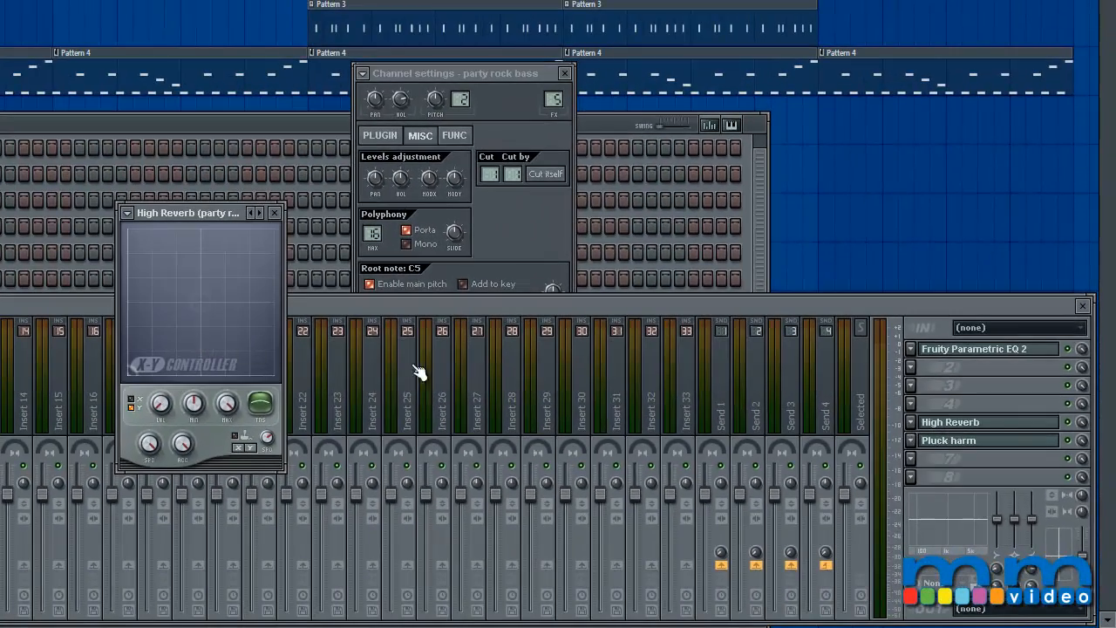
pyautogui.rightClick(913, 425)
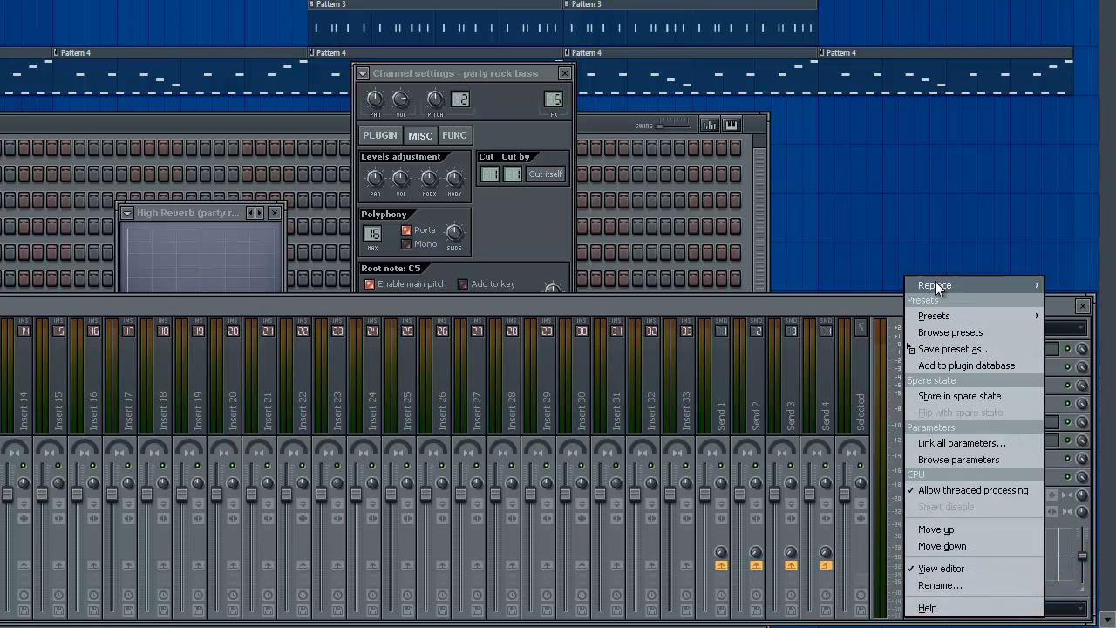
pyautogui.moveTo(935, 281)
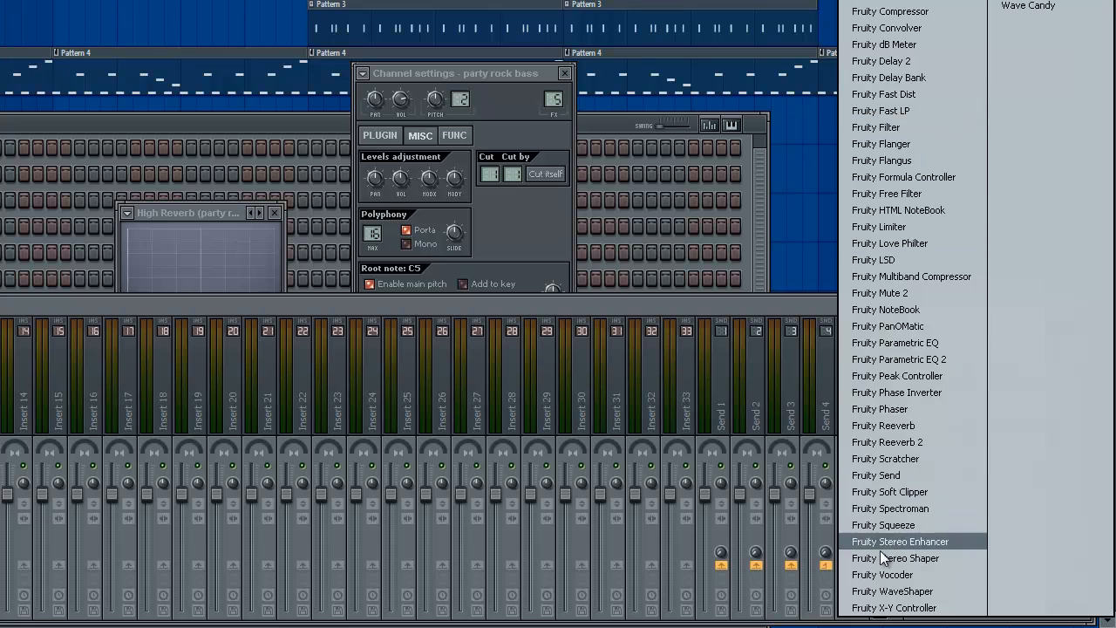
pyautogui.click(716, 305)
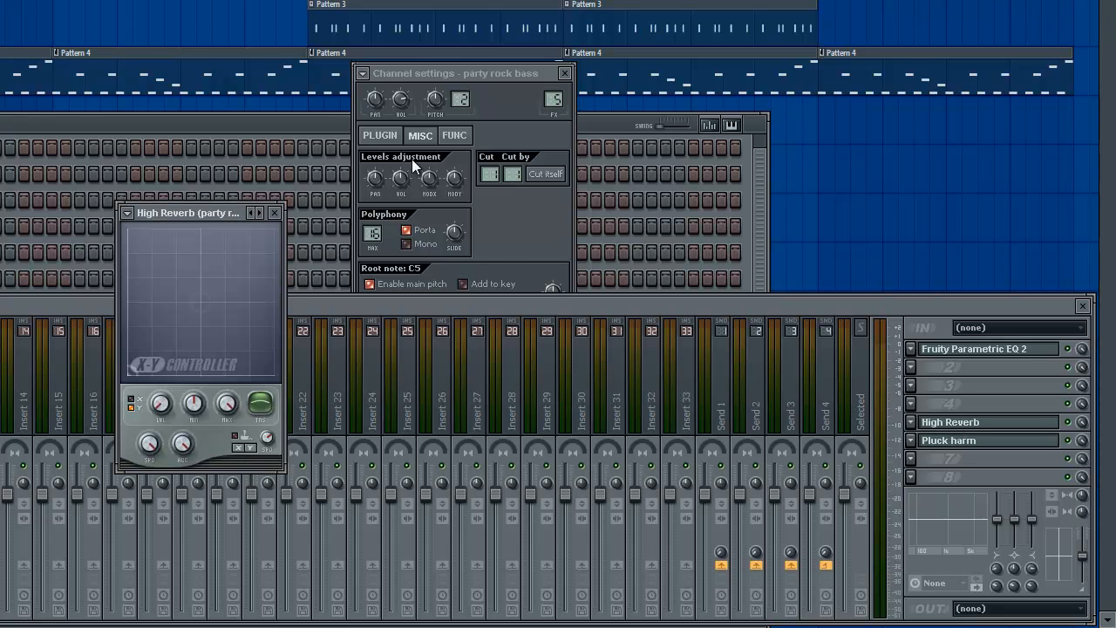
# Step: Open the Harmor editor of party rock bass and sweep the High Reverb X-Y pad to watch its linked parameters, ending at minimum X and Y
pyautogui.click(364, 136)
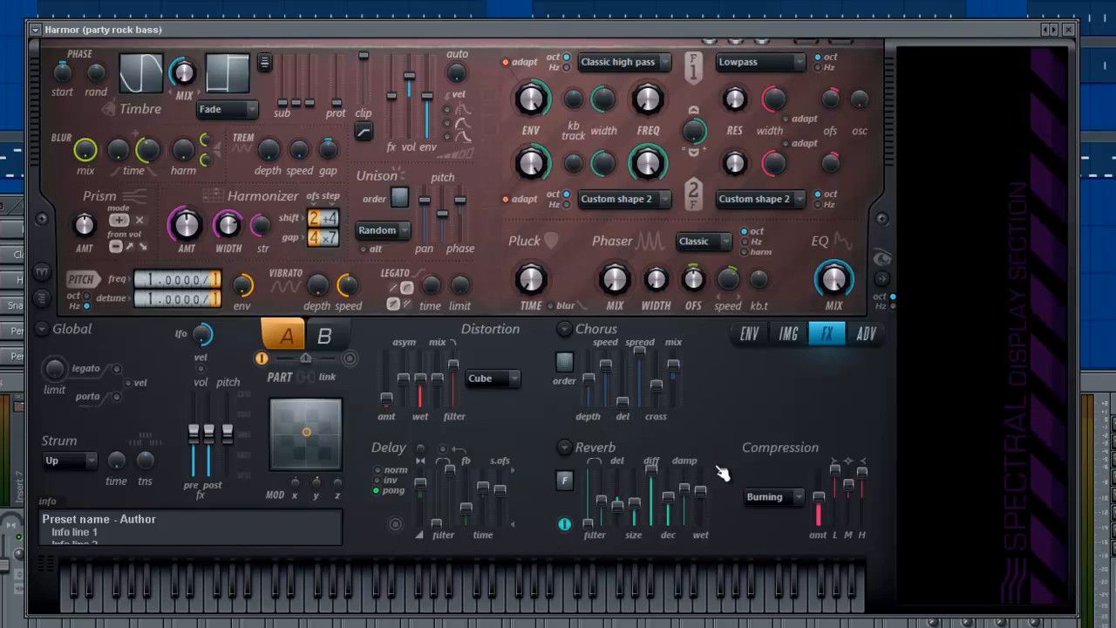
pyautogui.rightClick(715, 499)
pyautogui.press('Escape')
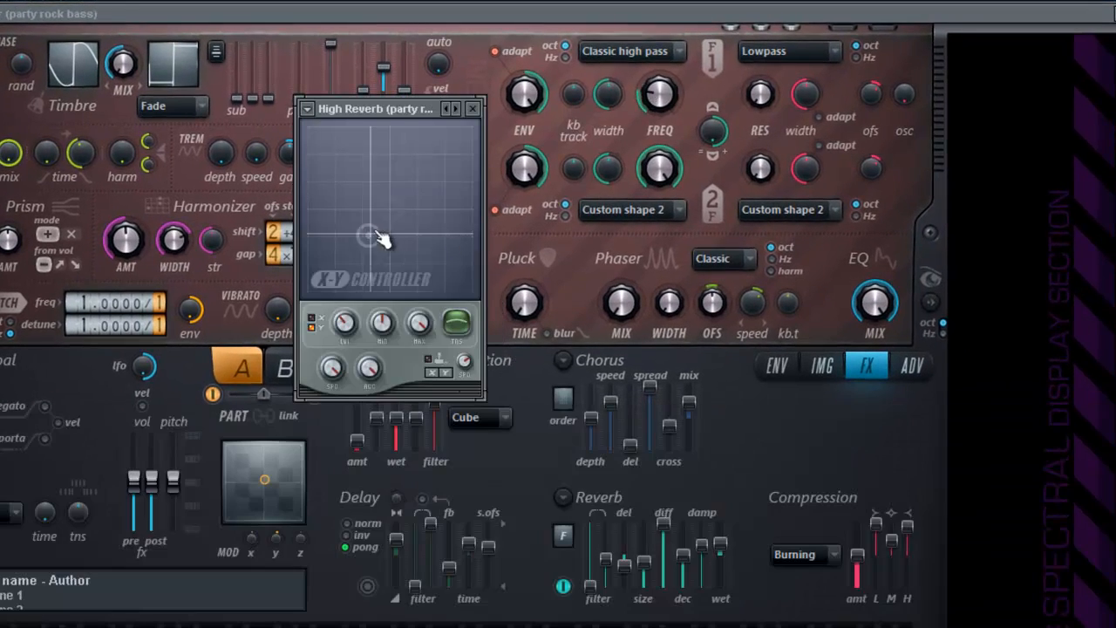
pyautogui.moveTo(374, 236); pyautogui.dragTo(257, 363)
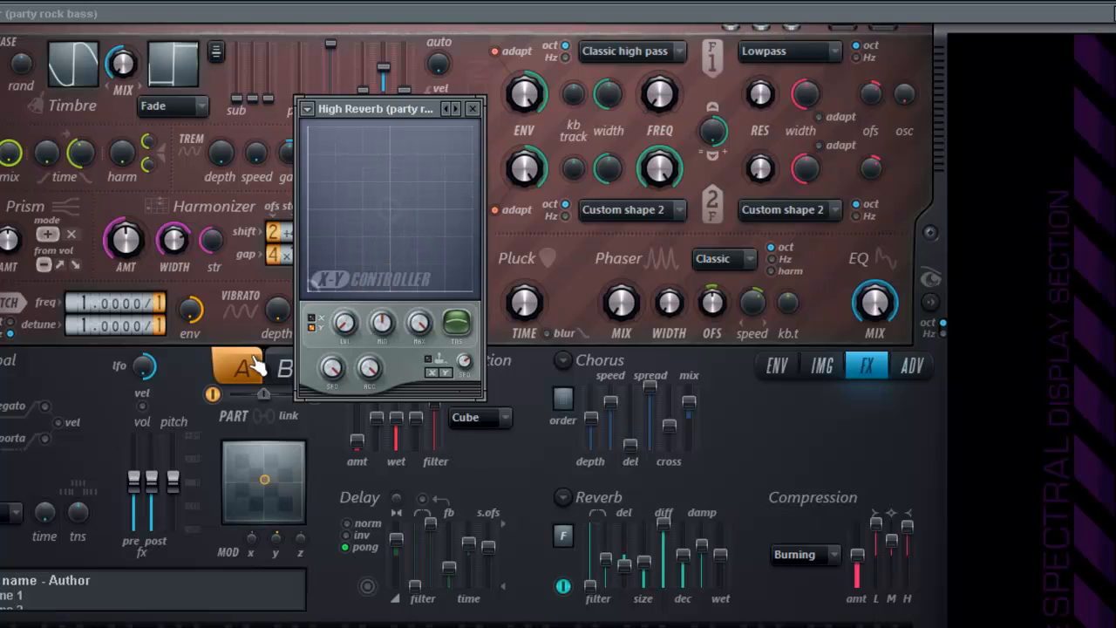
pyautogui.moveTo(347, 281); pyautogui.dragTo(188, 434)
pyautogui.moveTo(475, 624); pyautogui.dragTo(501, 419)
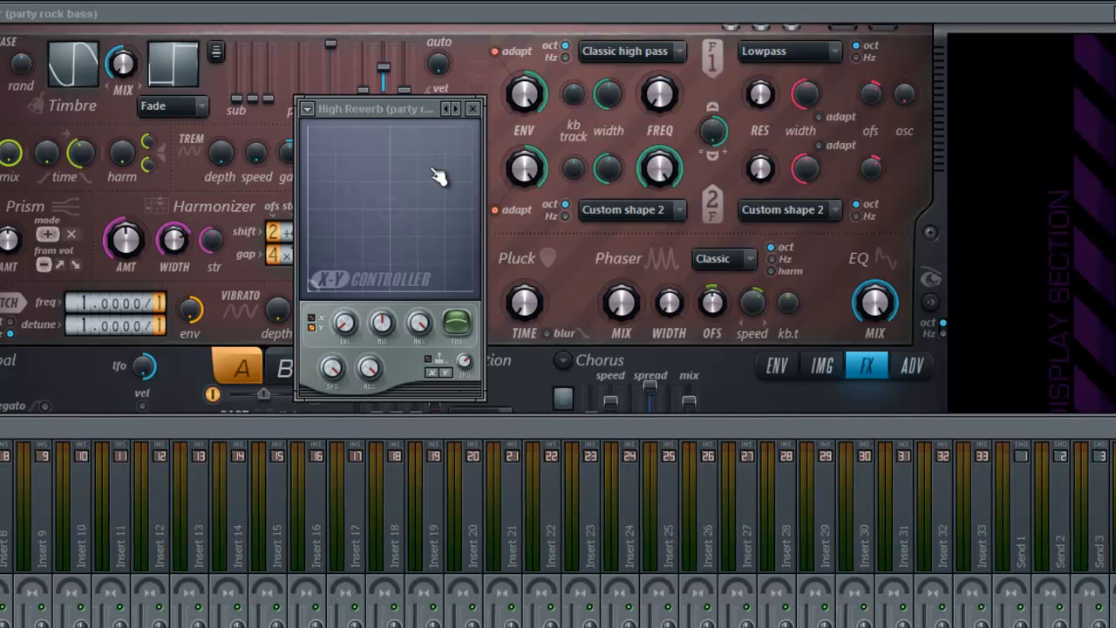
# Step: Create automation clips for the High Reverb controller's Y level and X level and bring the playlist to the front
pyautogui.rightClick(344, 322)
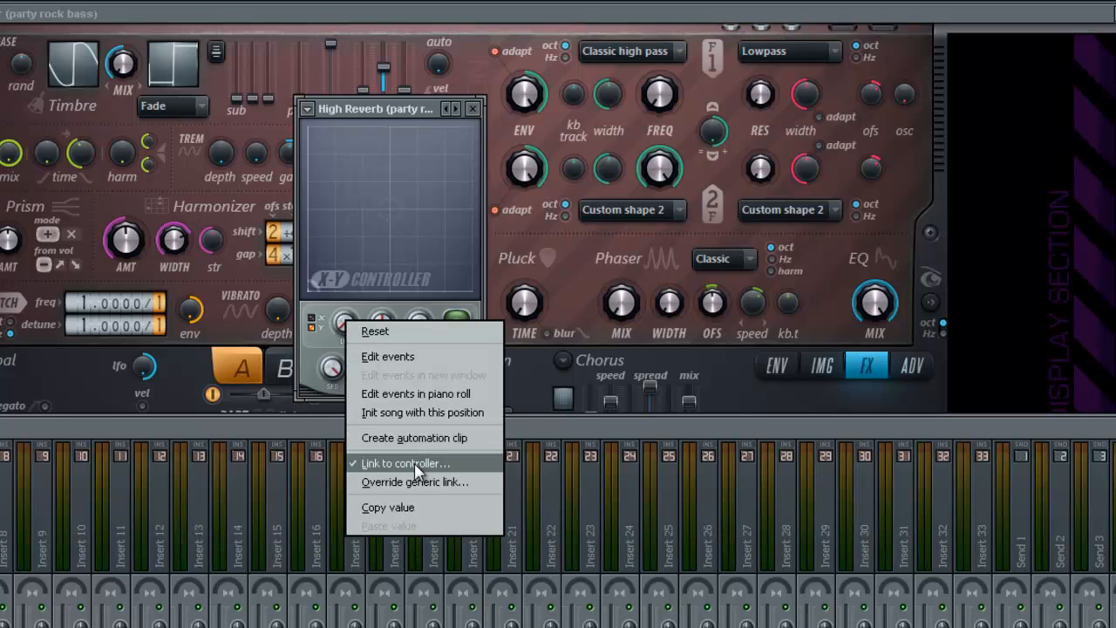
pyautogui.click(422, 435)
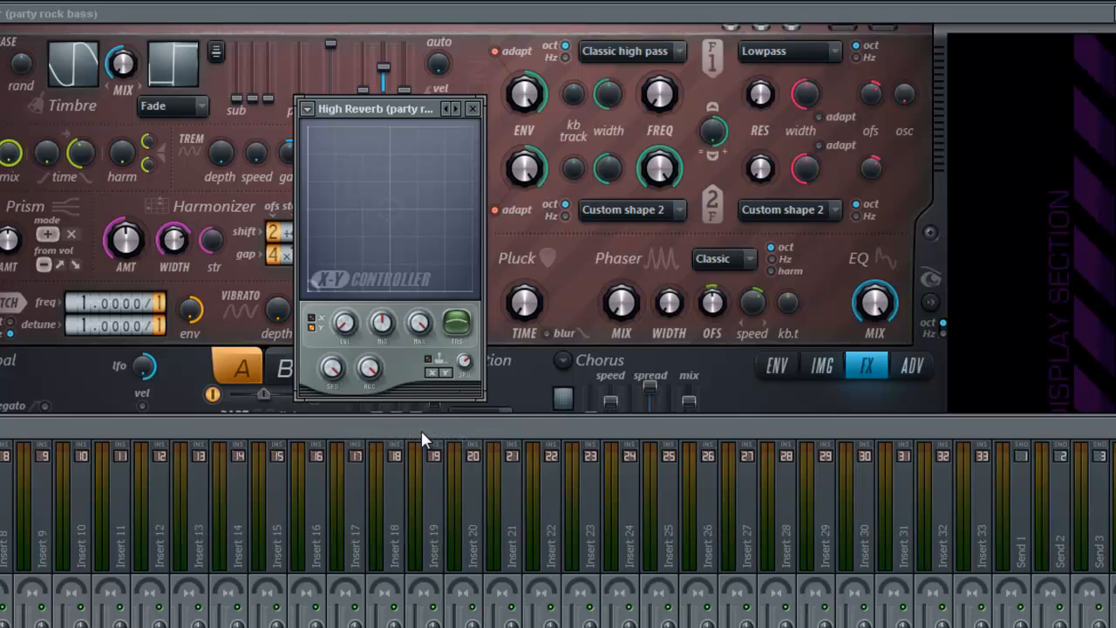
pyautogui.click(312, 318)
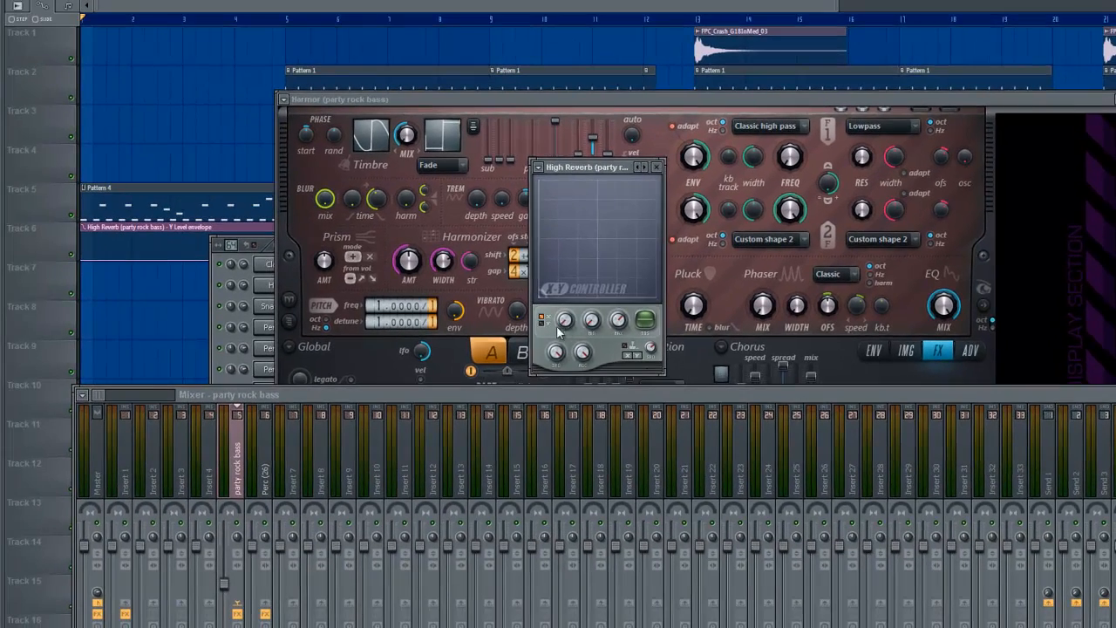
pyautogui.rightClick(565, 324)
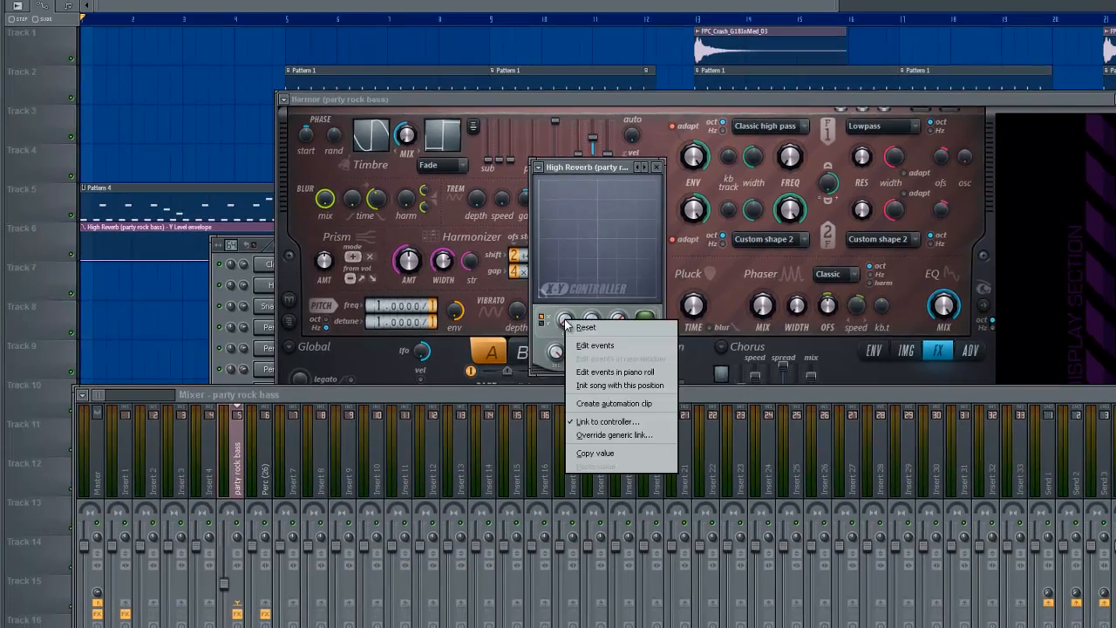
pyautogui.click(617, 405)
pyautogui.click(189, 328)
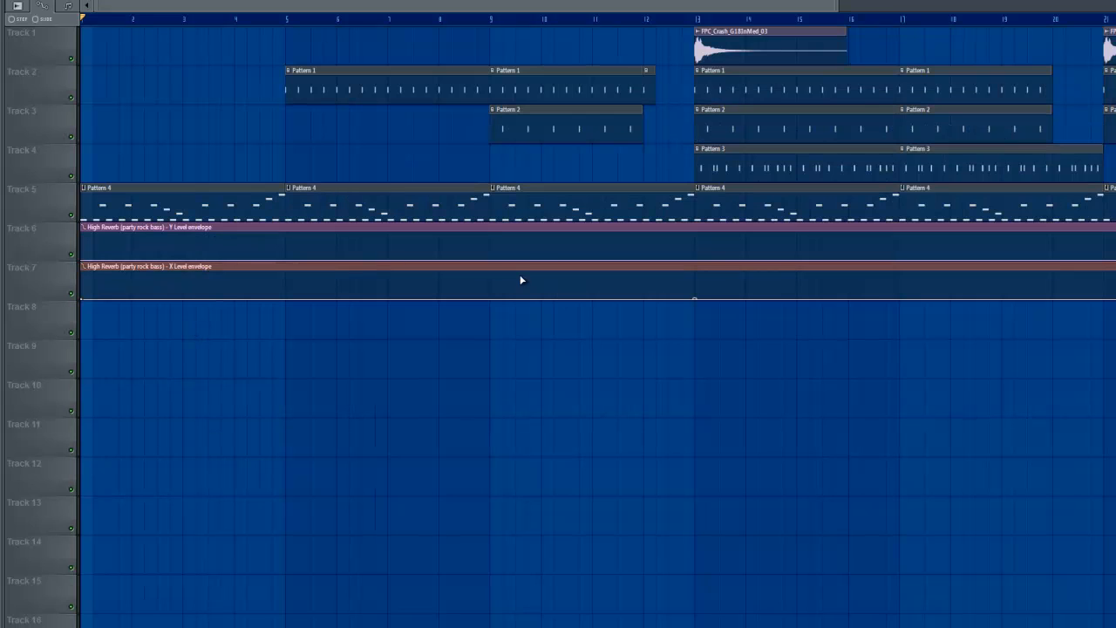
# Step: Swap the High Reverb envelope clips so the X level sits on Track 6 and the Y level on Track 7
pyautogui.moveTo(526, 264); pyautogui.dragTo(525, 304)
pyautogui.moveTo(527, 253); pyautogui.dragTo(484, 225)
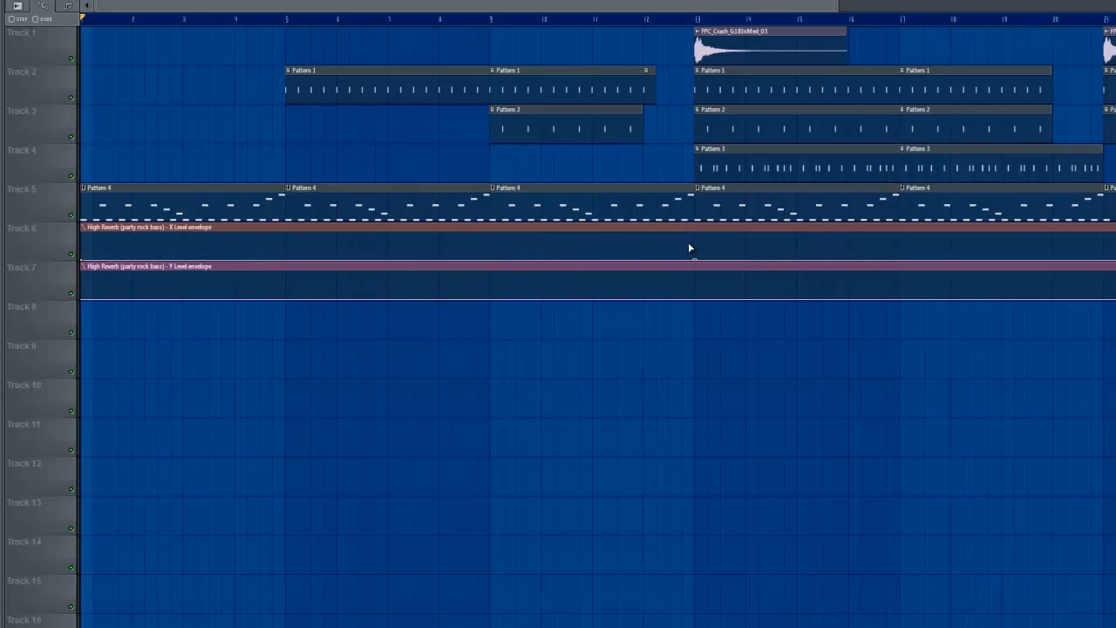
# Step: Shape the X and Y level envelopes with points at bars 9 and 13 so both ramp from zero up to the maximum
pyautogui.click(698, 18)
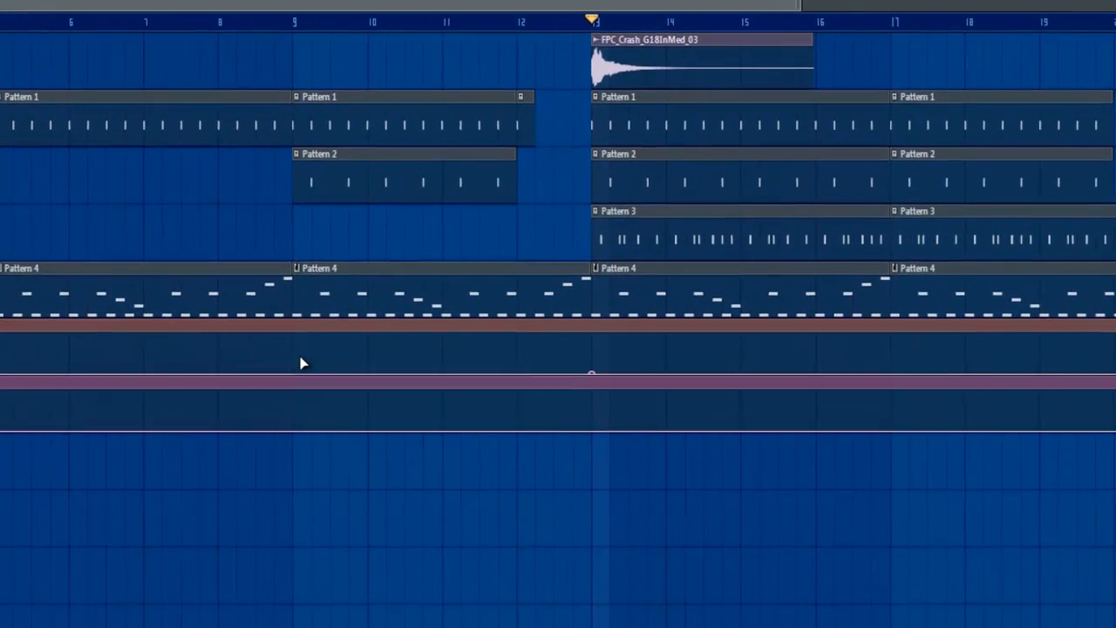
pyautogui.rightClick(491, 255)
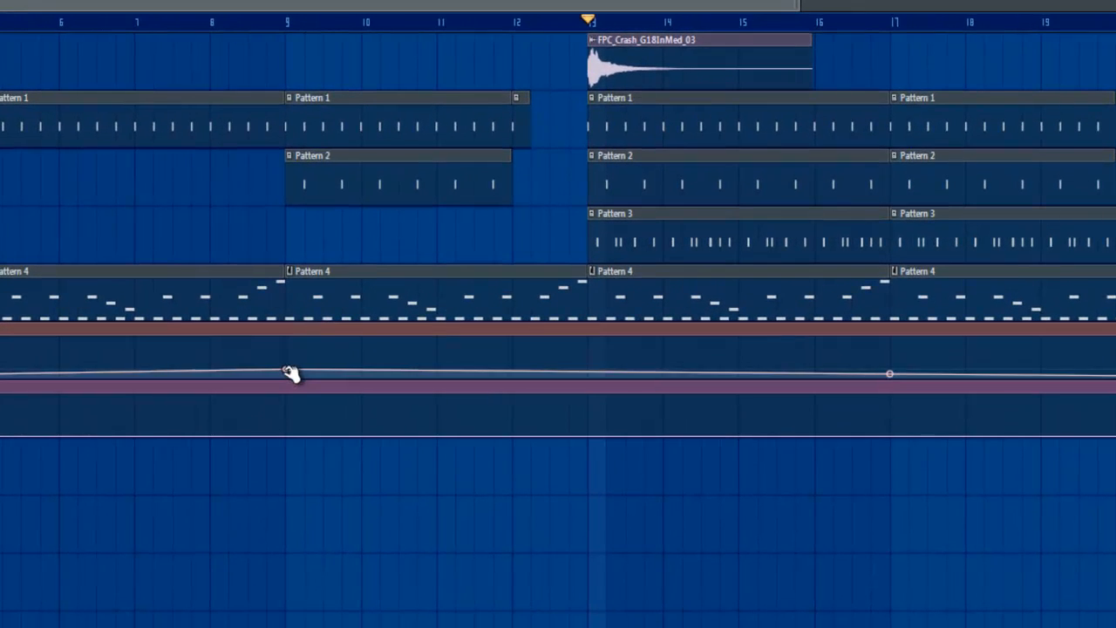
pyautogui.moveTo(483, 373); pyautogui.dragTo(592, 341)
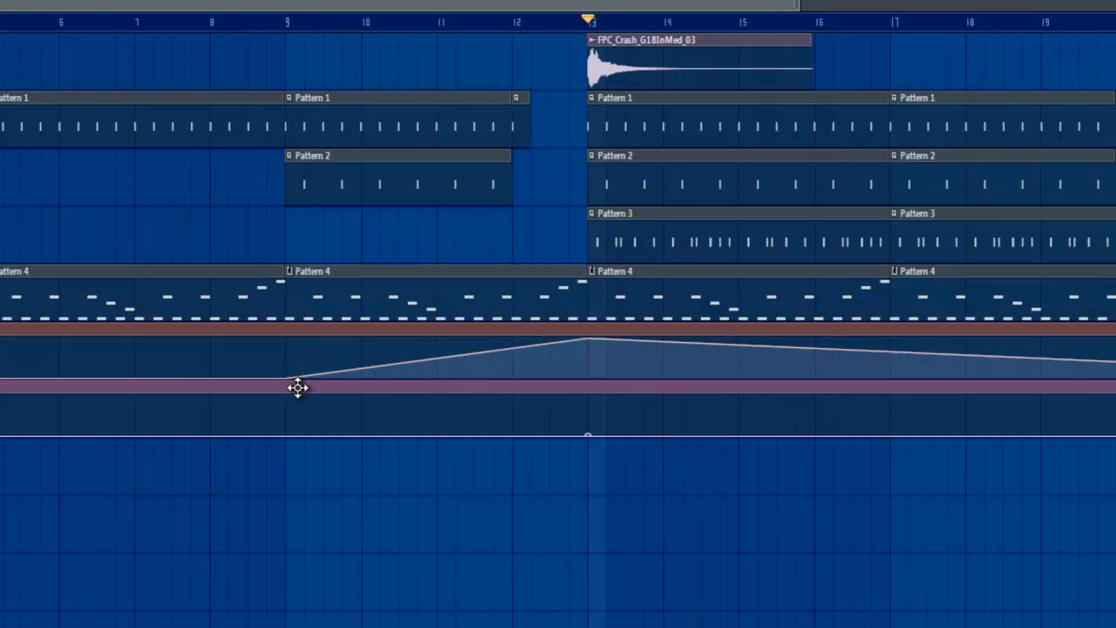
pyautogui.moveTo(592, 436); pyautogui.dragTo(590, 397)
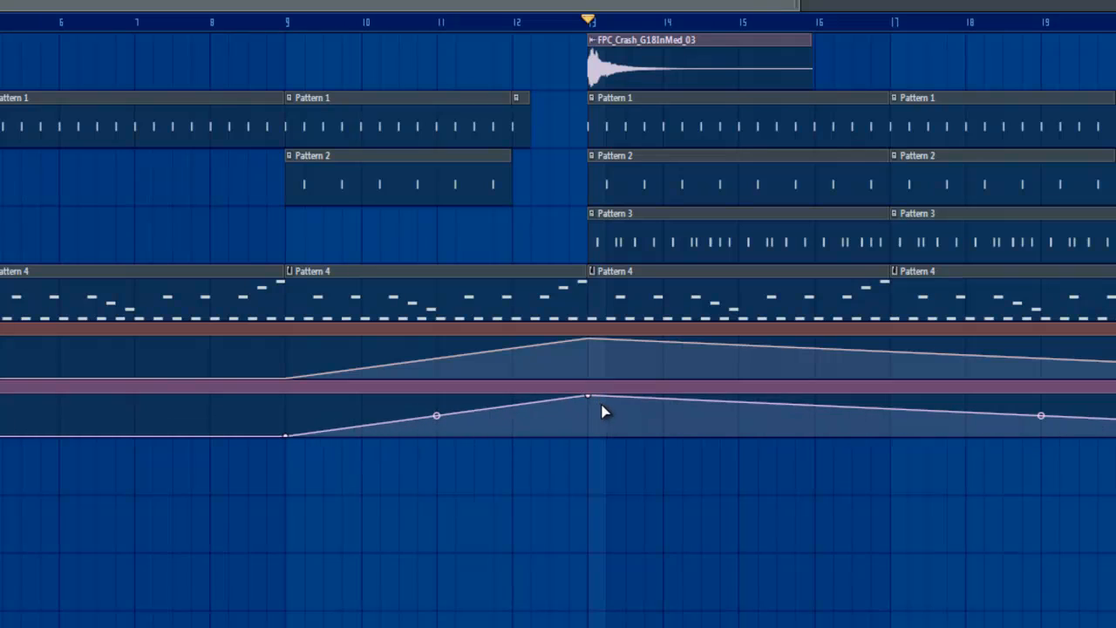
# Step: Play the song from bar 9 with the High Reverb X-Y controller open beside the envelopes to watch the automation move it
pyautogui.click(293, 25)
pyautogui.click(579, 11)
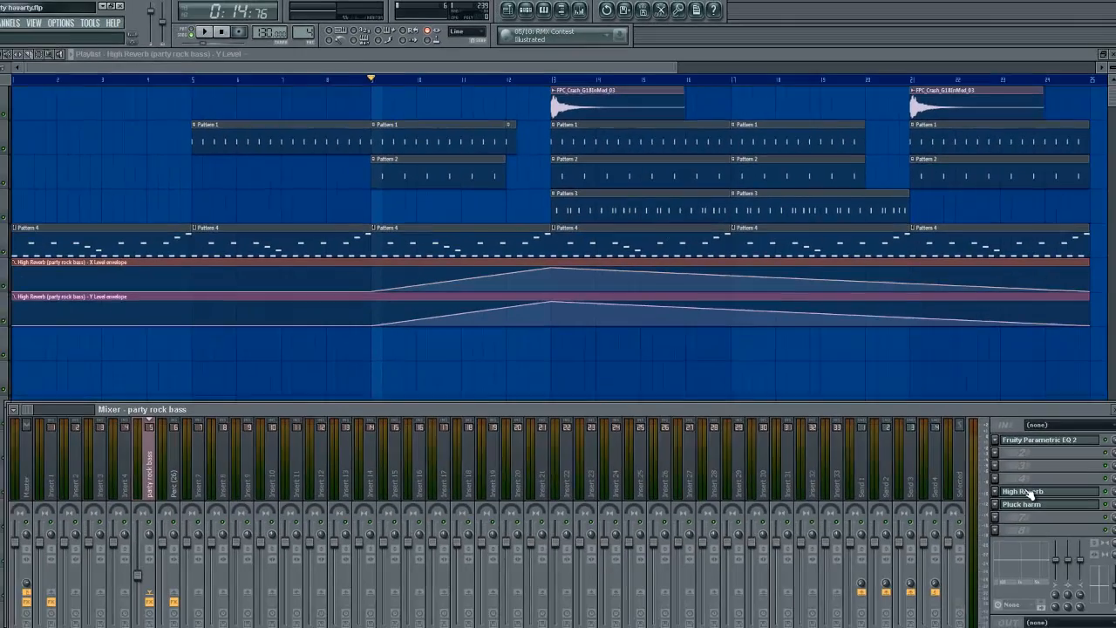
pyautogui.click(1025, 491)
pyautogui.moveTo(470, 210); pyautogui.dragTo(614, 235)
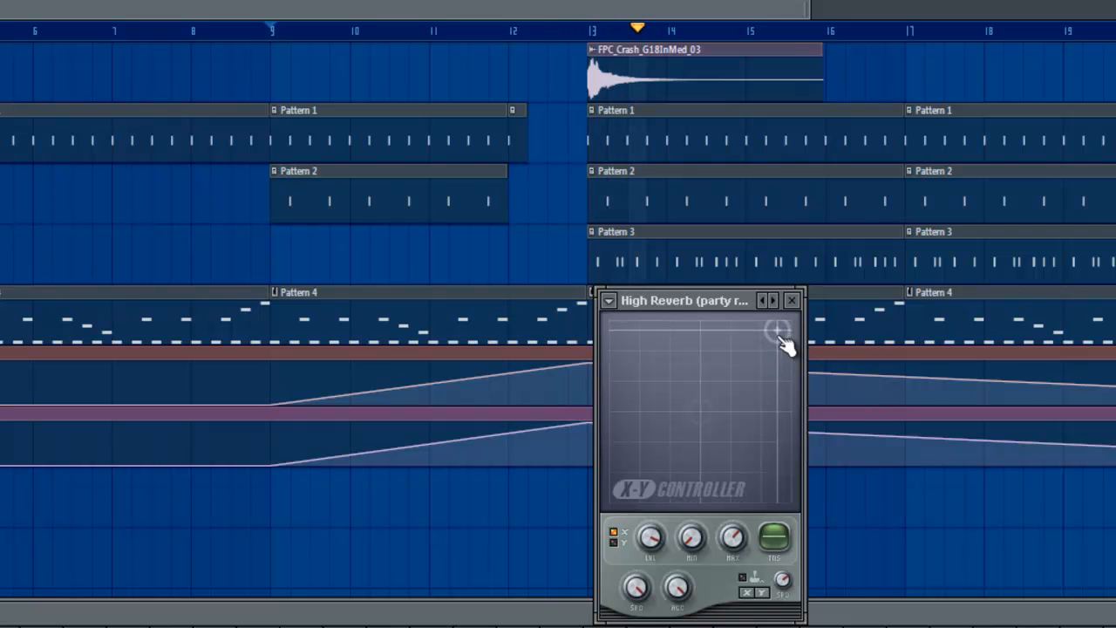
pyautogui.press('space')
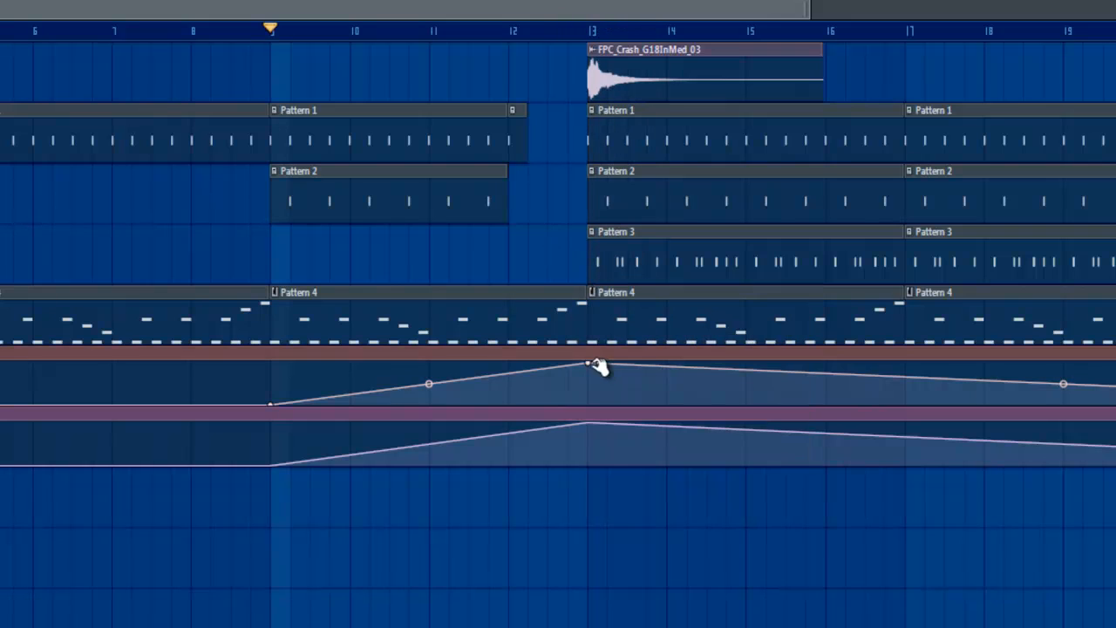
# Step: Drop both level envelopes to zero at bar 13 and curve their ramps, X rising slowly first and Y rising quickly first
pyautogui.moveTo(597, 366); pyautogui.dragTo(616, 429)
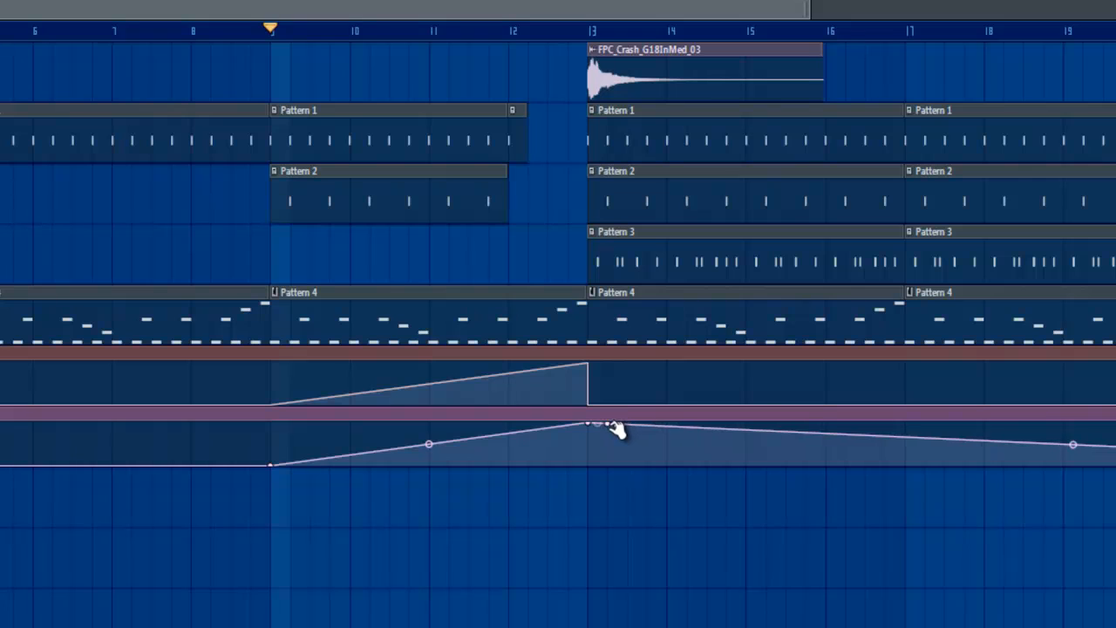
pyautogui.rightClick(616, 429)
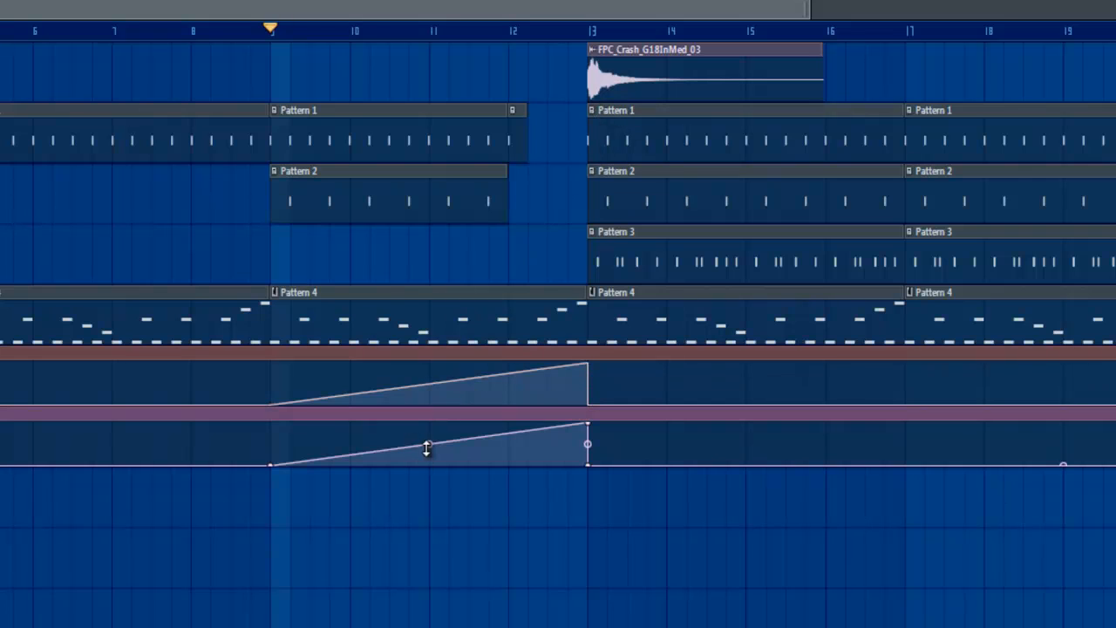
pyautogui.moveTo(427, 448); pyautogui.dragTo(458, 433)
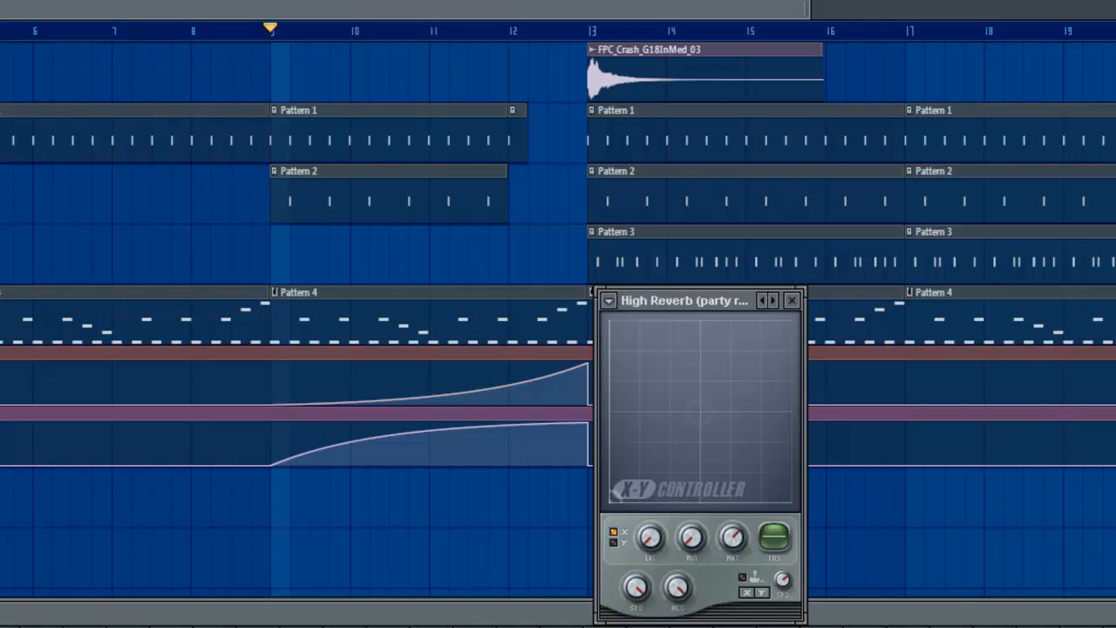
# Step: Move the X envelope's peak midway between bars 12 and 13 and nearly straighten the Y ramp, playing back the transition around these edits
pyautogui.press('space')
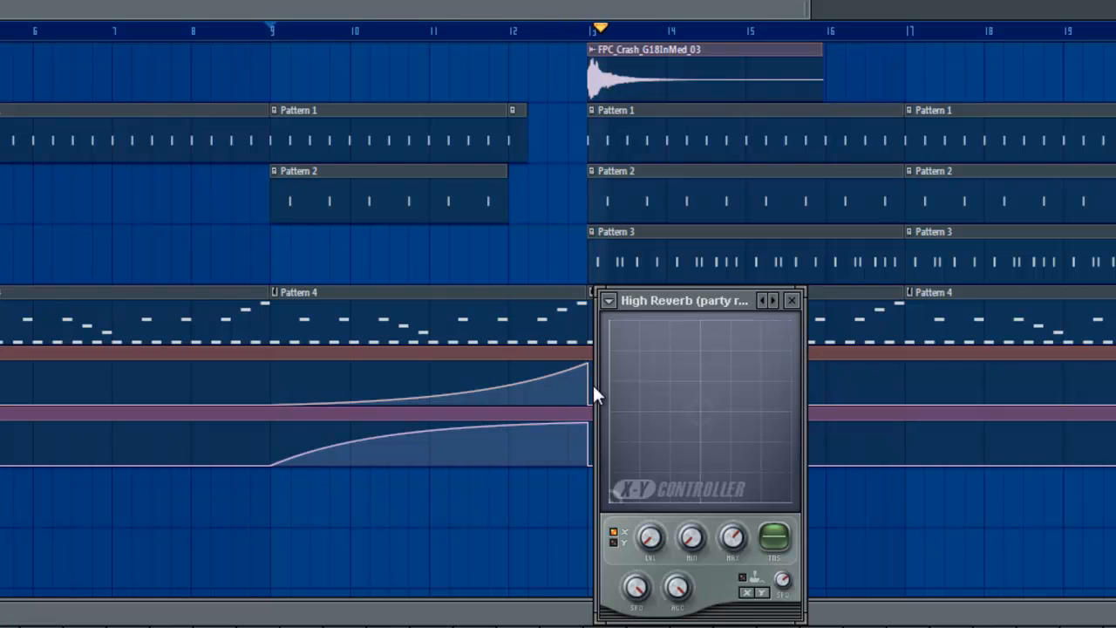
pyautogui.press('space')
pyautogui.moveTo(588, 362); pyautogui.dragTo(559, 355)
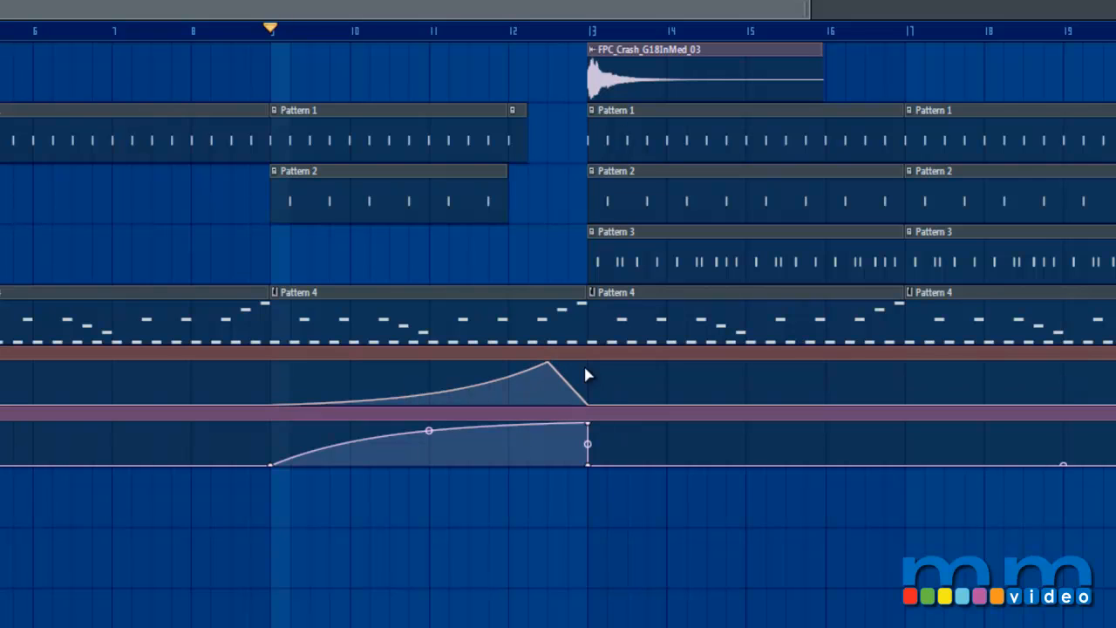
pyautogui.click(512, 28)
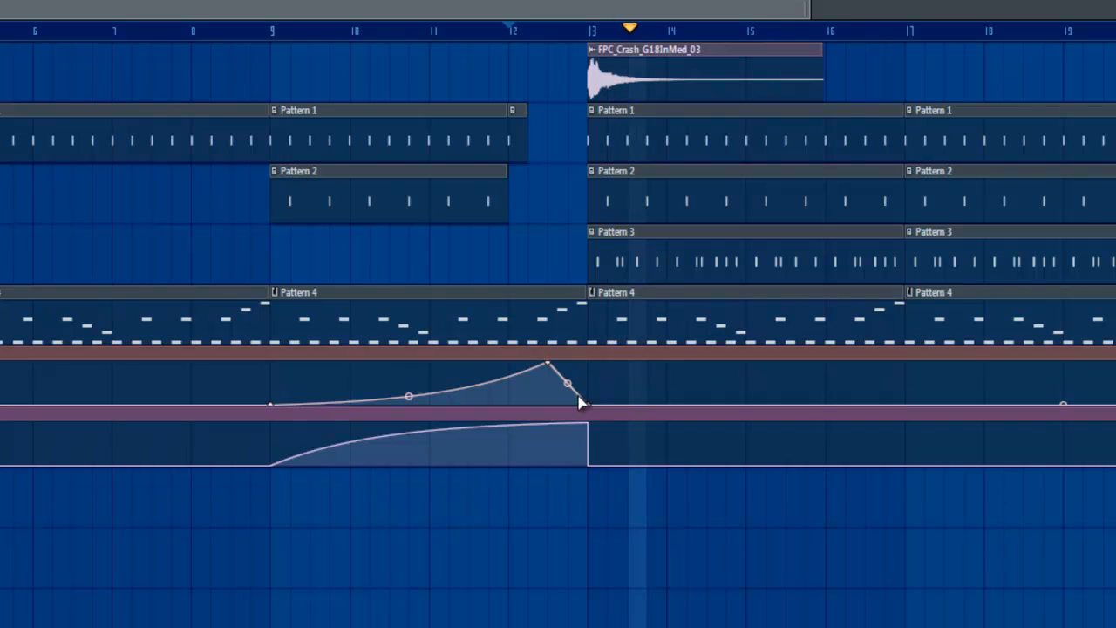
pyautogui.press('space')
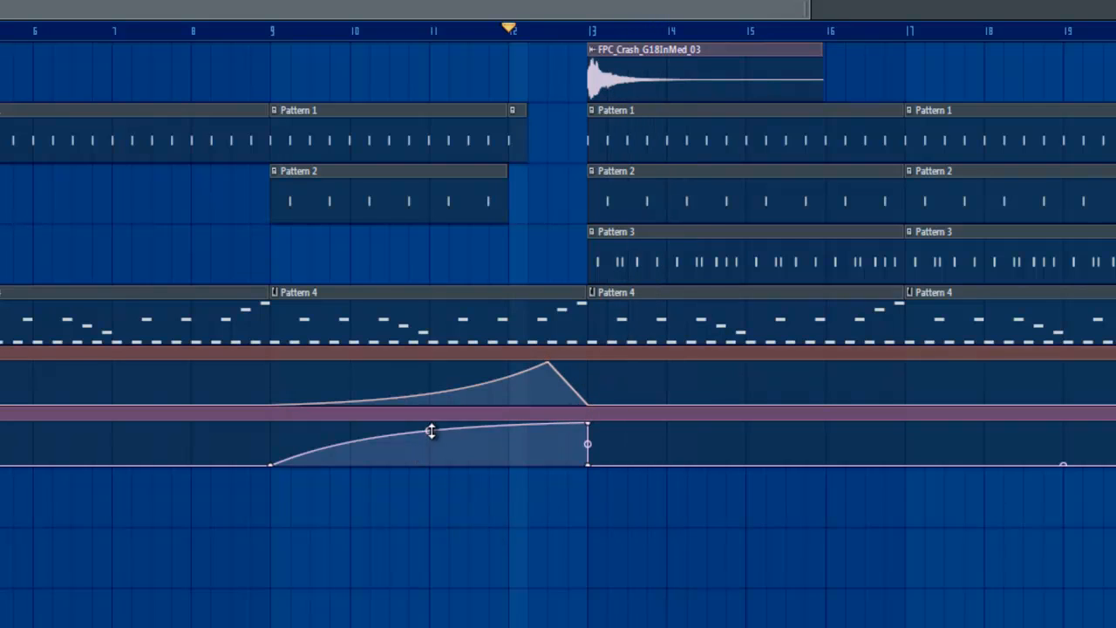
pyautogui.moveTo(430, 431)
pyautogui.mouseDown()
pyautogui.moveTo(442, 462)
pyautogui.moveTo(429, 443)
pyautogui.mouseUp()
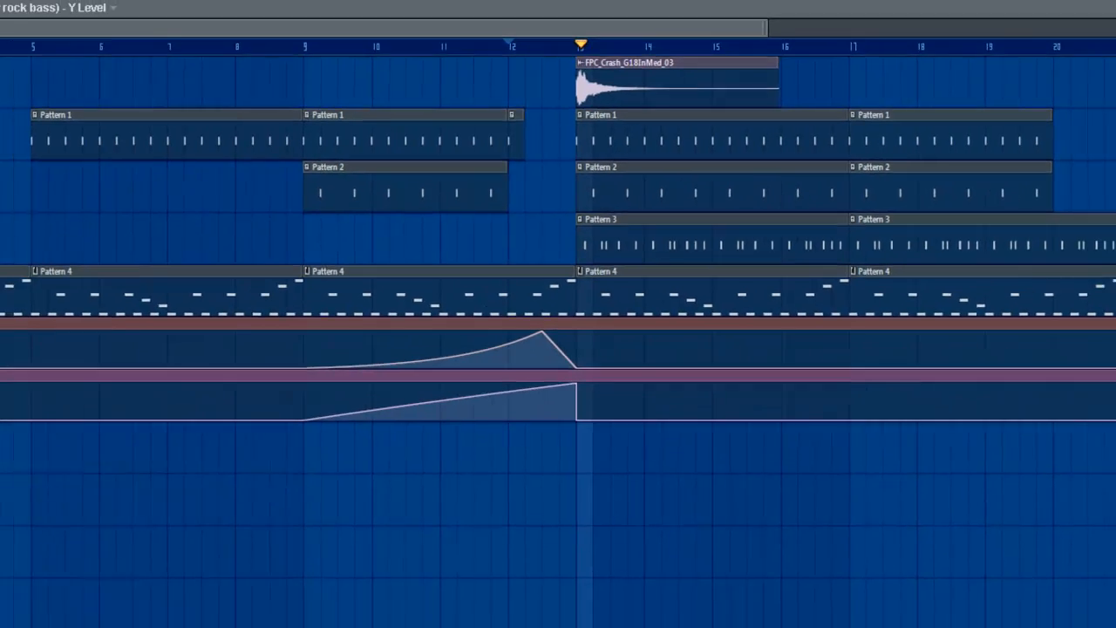
pyautogui.press('space')
# Step: Open the Pluck harm X-Y controller and the Harmor editor of party rock bass, arranging the windows so the Blur and Pluck controls stay in view
pyautogui.click(581, 13)
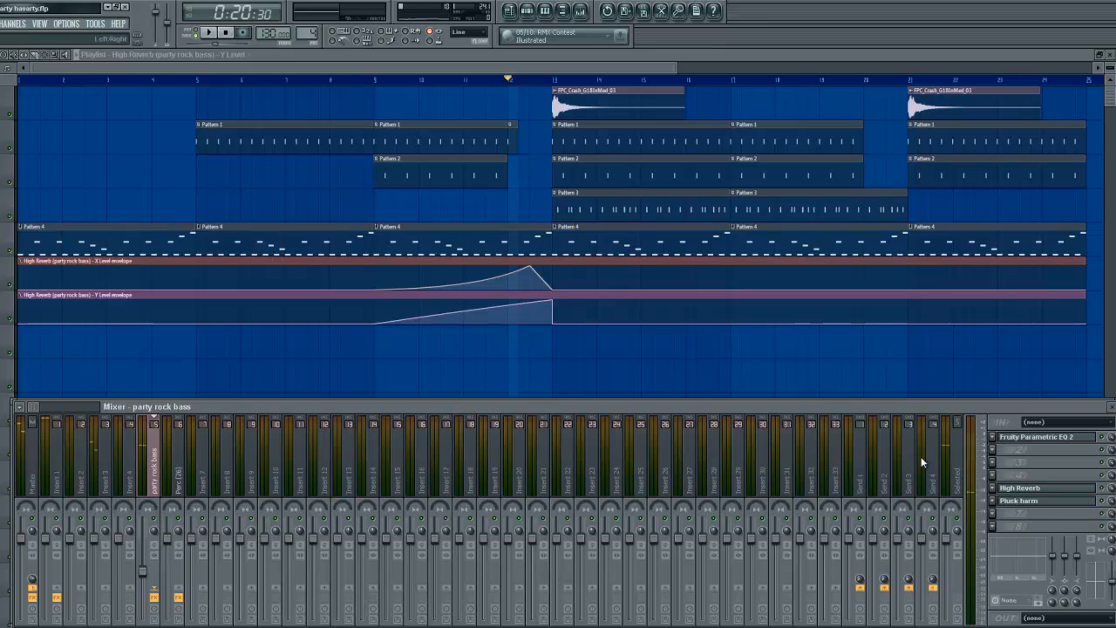
pyautogui.click(1020, 501)
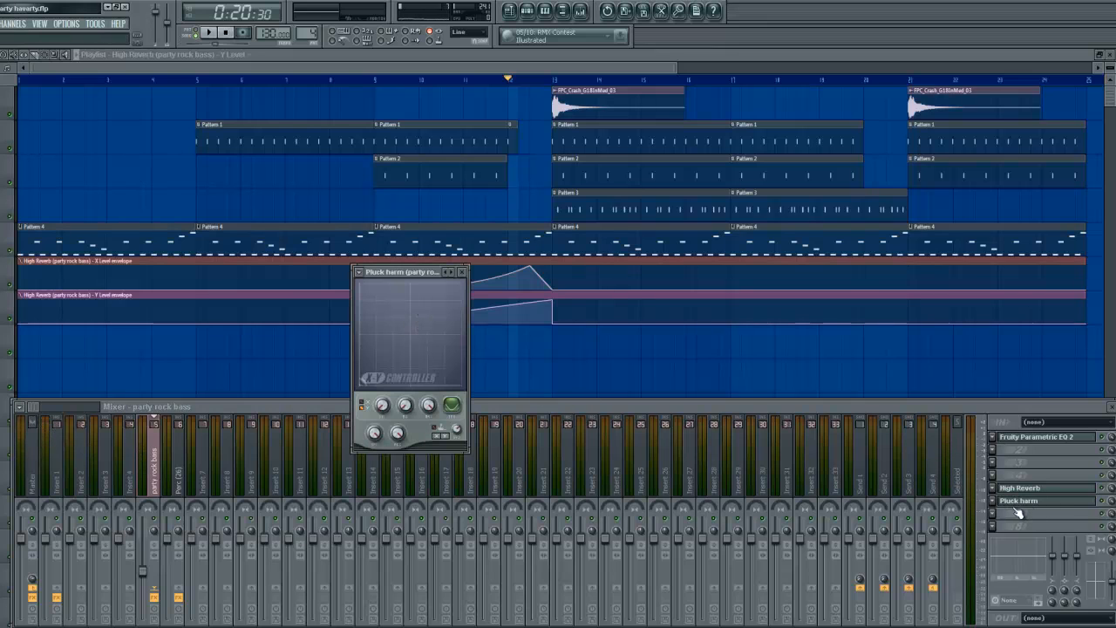
pyautogui.click(527, 12)
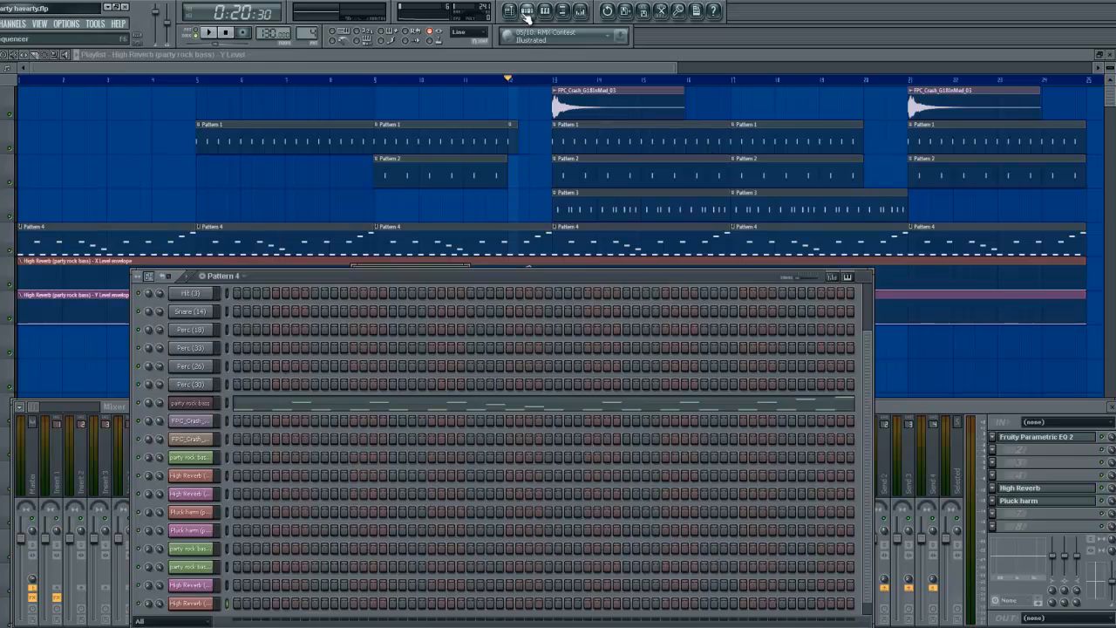
pyautogui.click(212, 402)
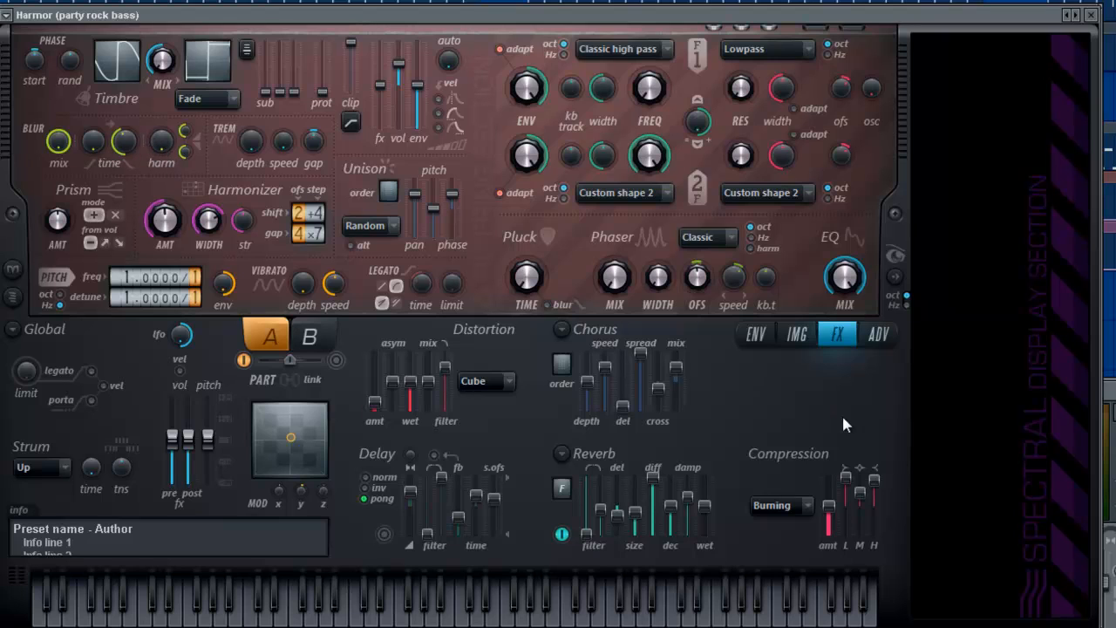
pyautogui.press('F9')
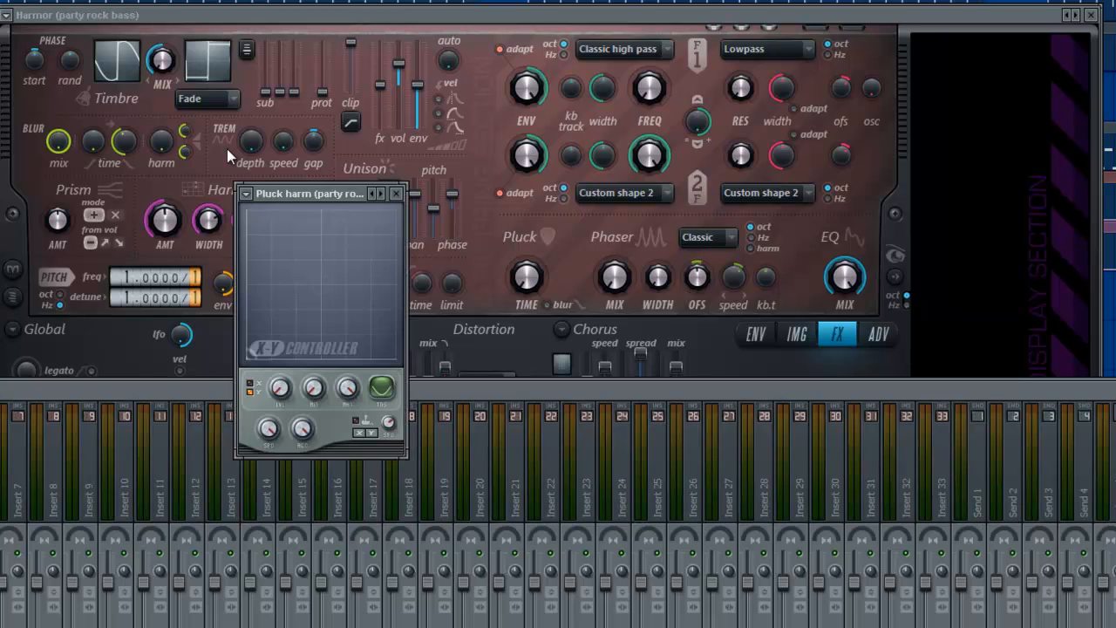
pyautogui.moveTo(319, 192); pyautogui.dragTo(656, 94)
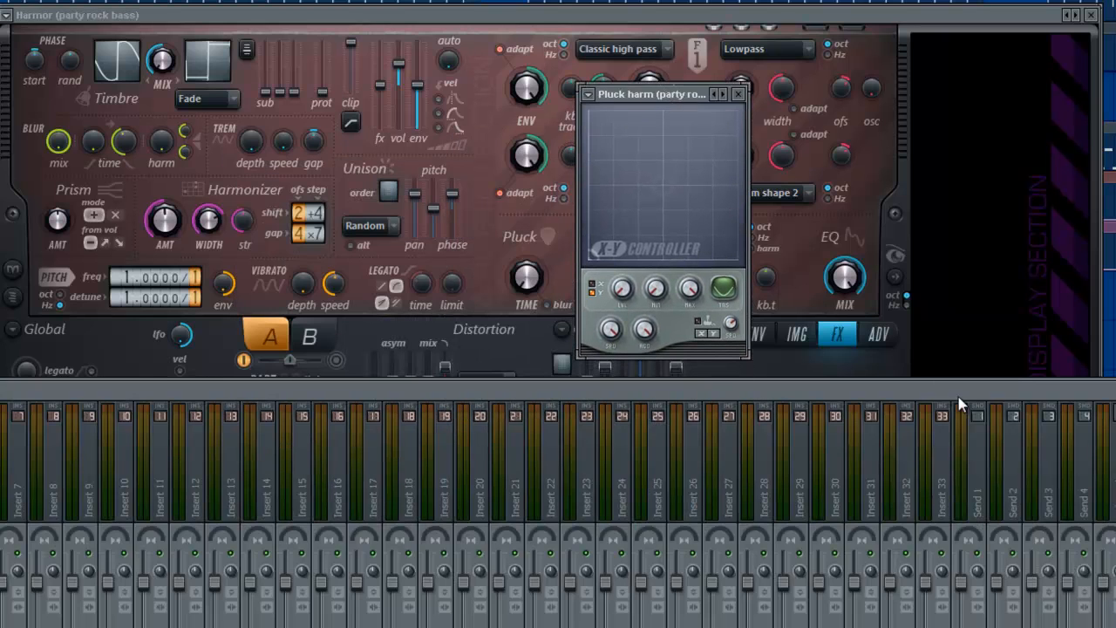
pyautogui.moveTo(959, 397); pyautogui.dragTo(946, 591)
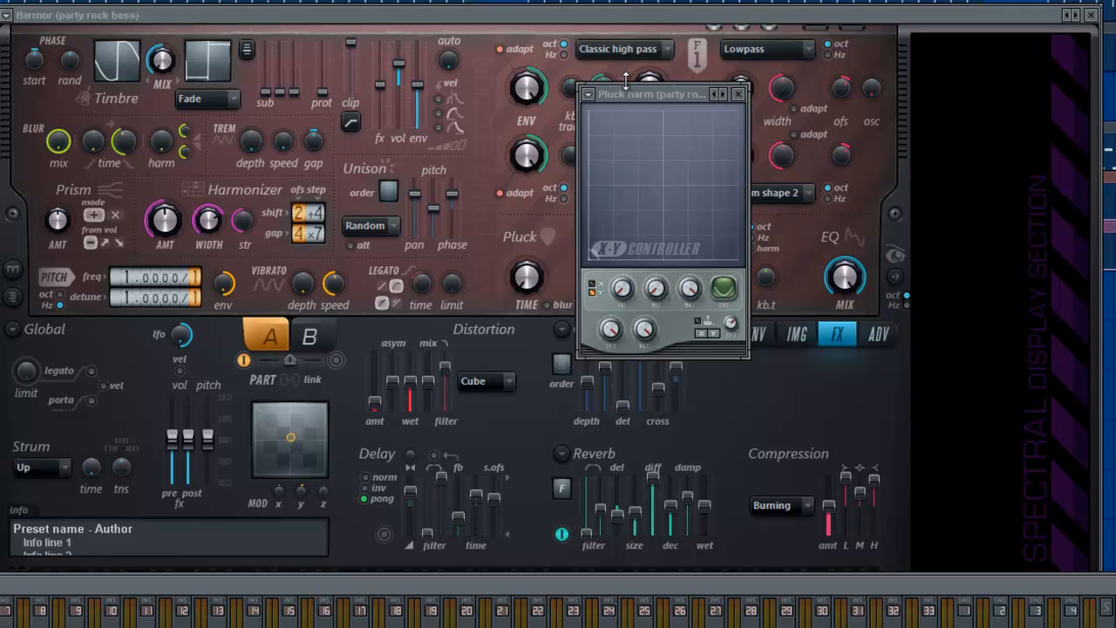
pyautogui.moveTo(626, 83); pyautogui.dragTo(294, 132)
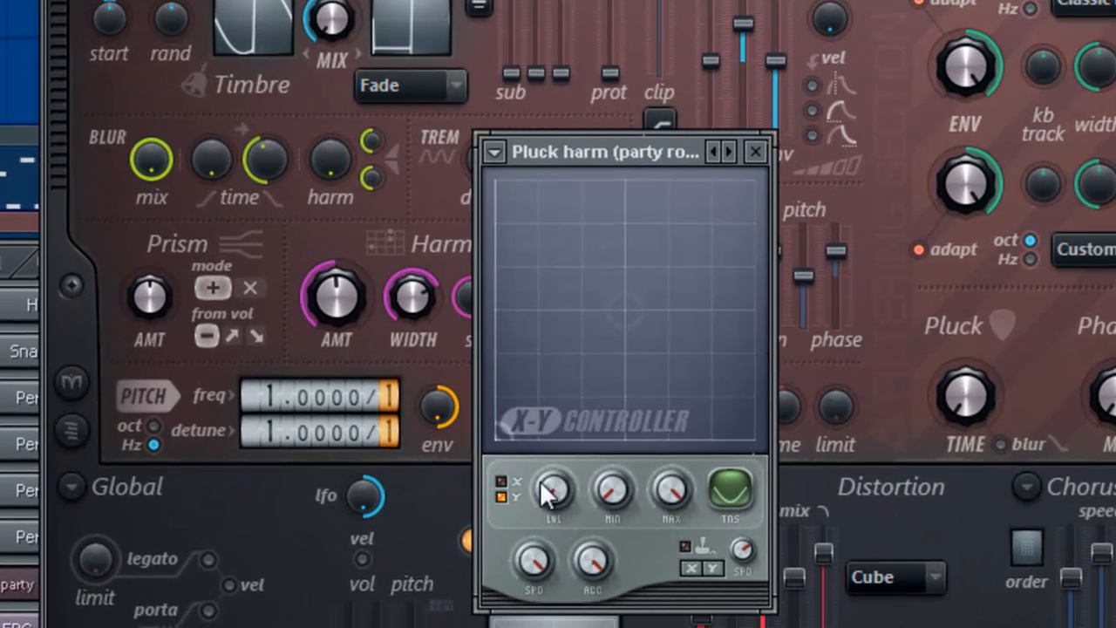
# Step: Sweep the Pluck harm X-Y pad toward maximum X and Y and back to minimum to watch the Harmor knobs linked to it
pyautogui.moveTo(571, 427); pyautogui.dragTo(471, 513)
pyautogui.moveTo(540, 431); pyautogui.dragTo(635, 302)
pyautogui.moveTo(565, 377); pyautogui.dragTo(748, 186)
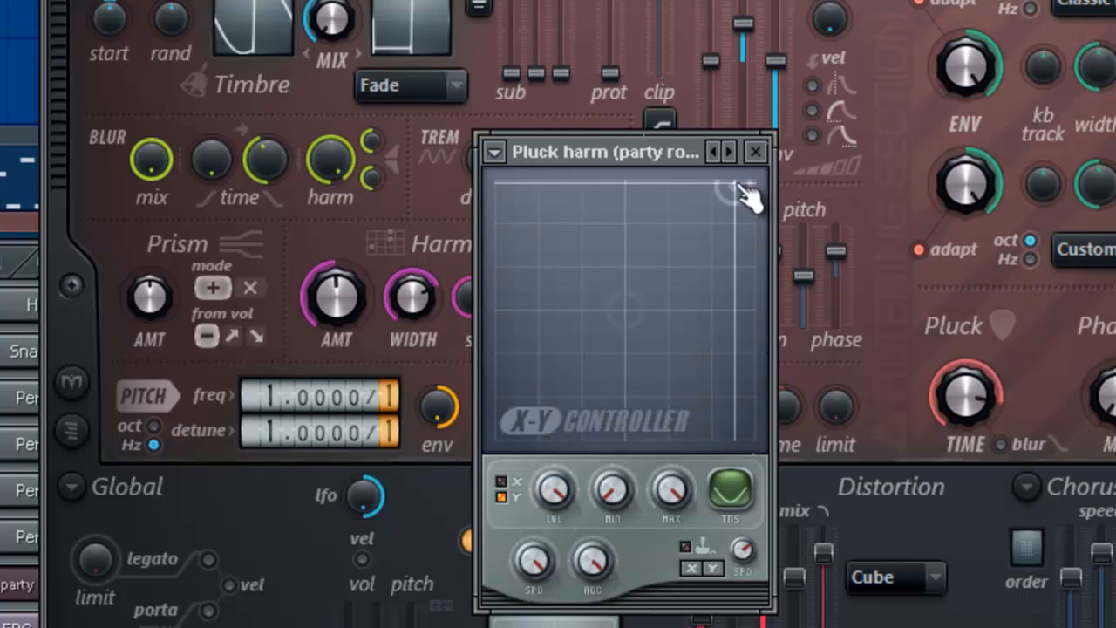
pyautogui.moveTo(593, 370); pyautogui.dragTo(492, 591)
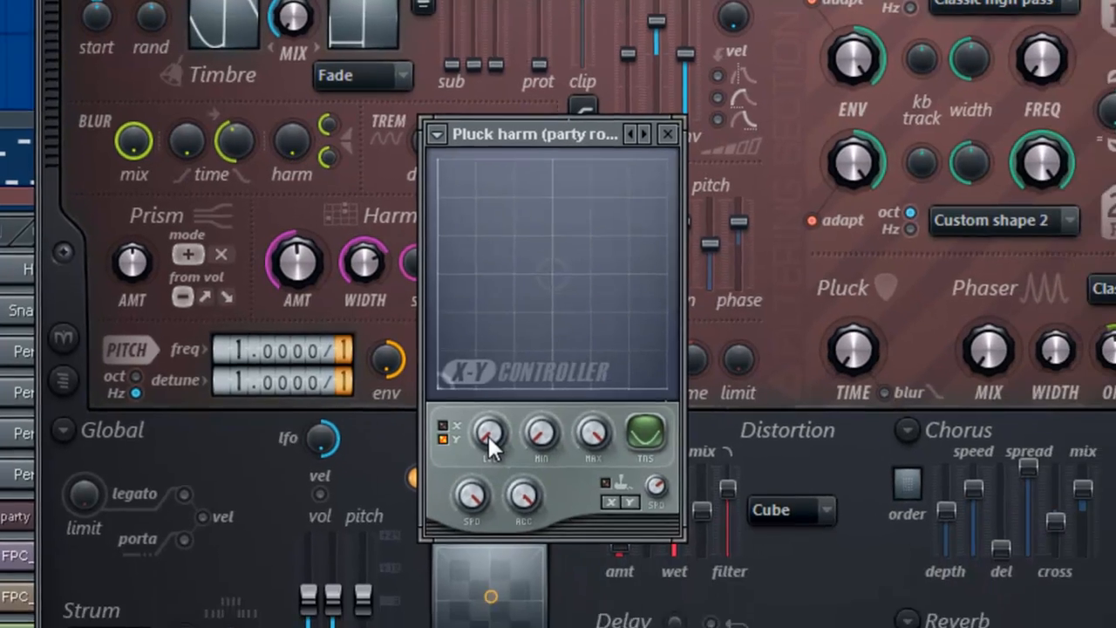
# Step: Create automation clips for the Pluck harm Y and X level controls, and place the X clip above the Y clip in the playlist
pyautogui.rightClick(555, 502)
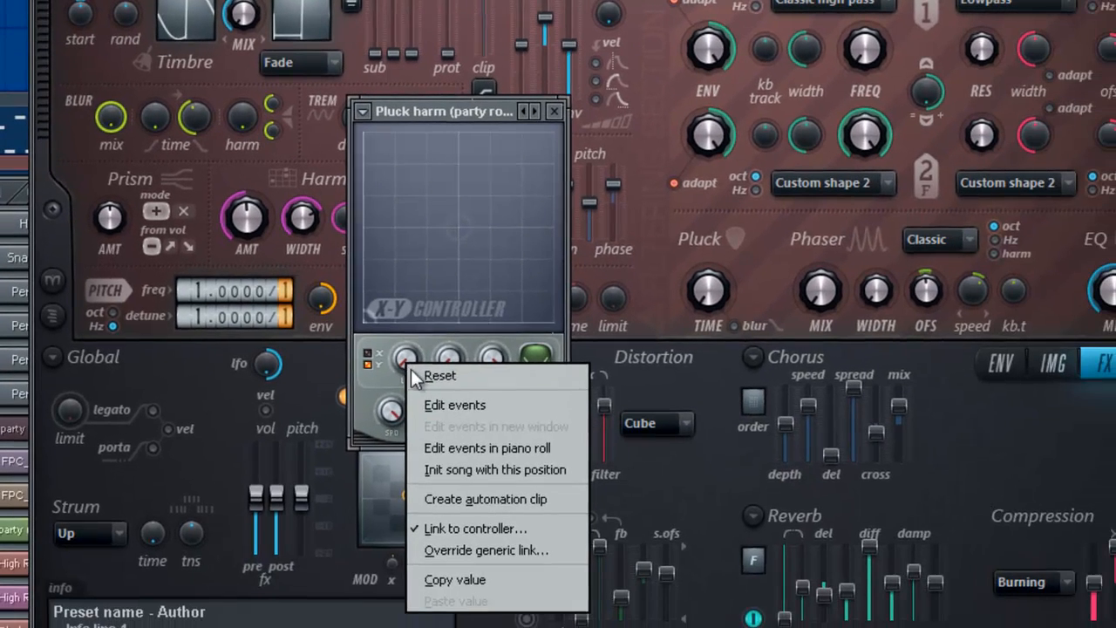
pyautogui.click(504, 498)
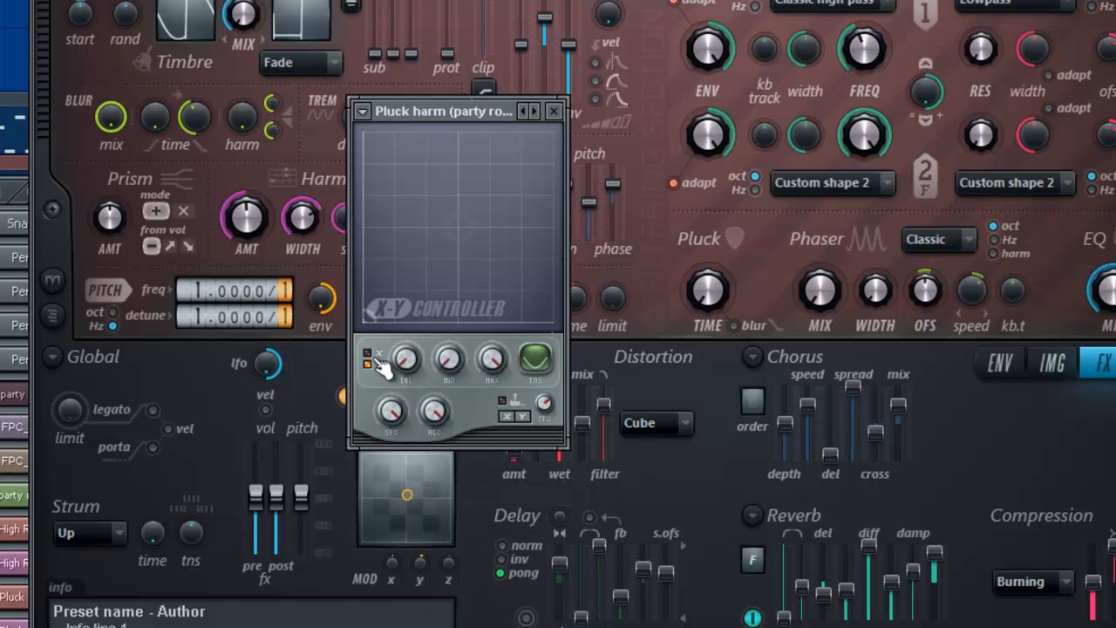
pyautogui.rightClick(392, 364)
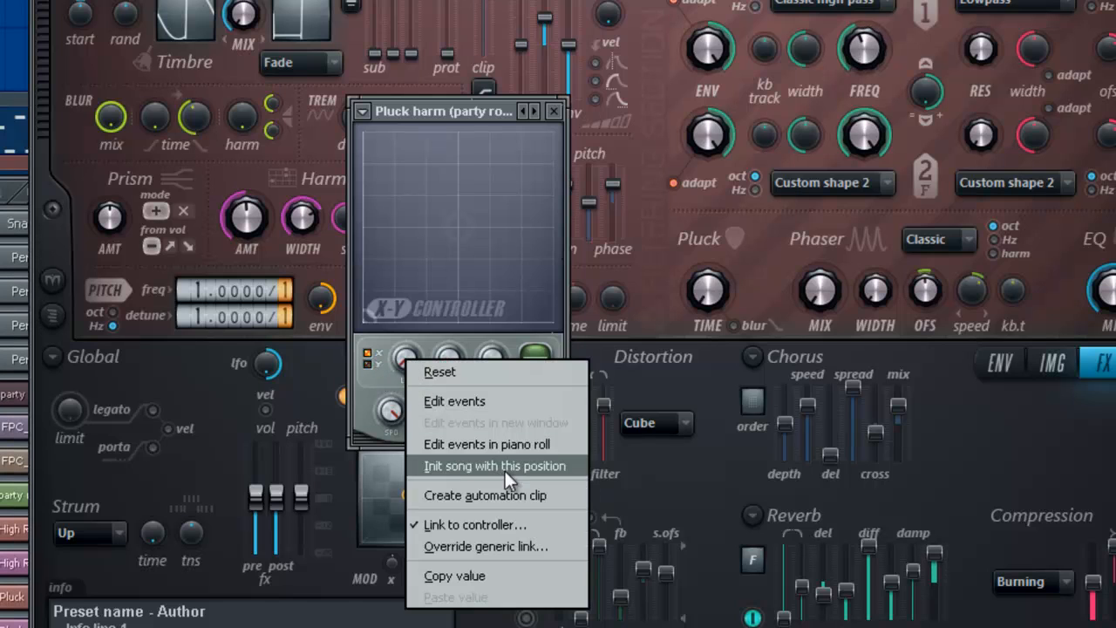
pyautogui.click(499, 495)
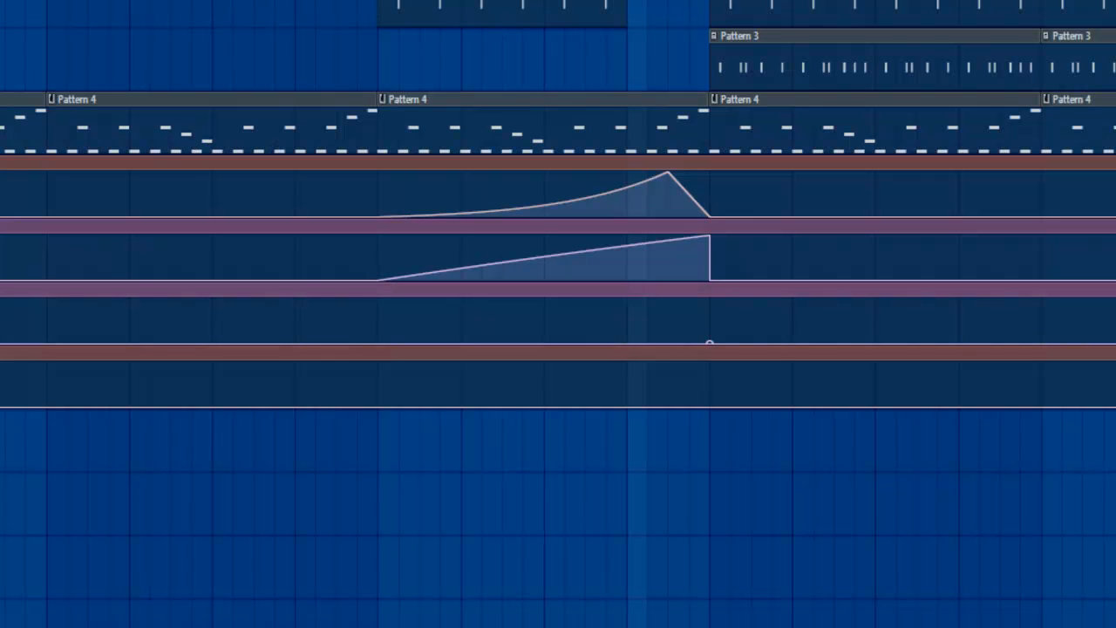
pyautogui.moveTo(558, 289); pyautogui.dragTo(558, 416)
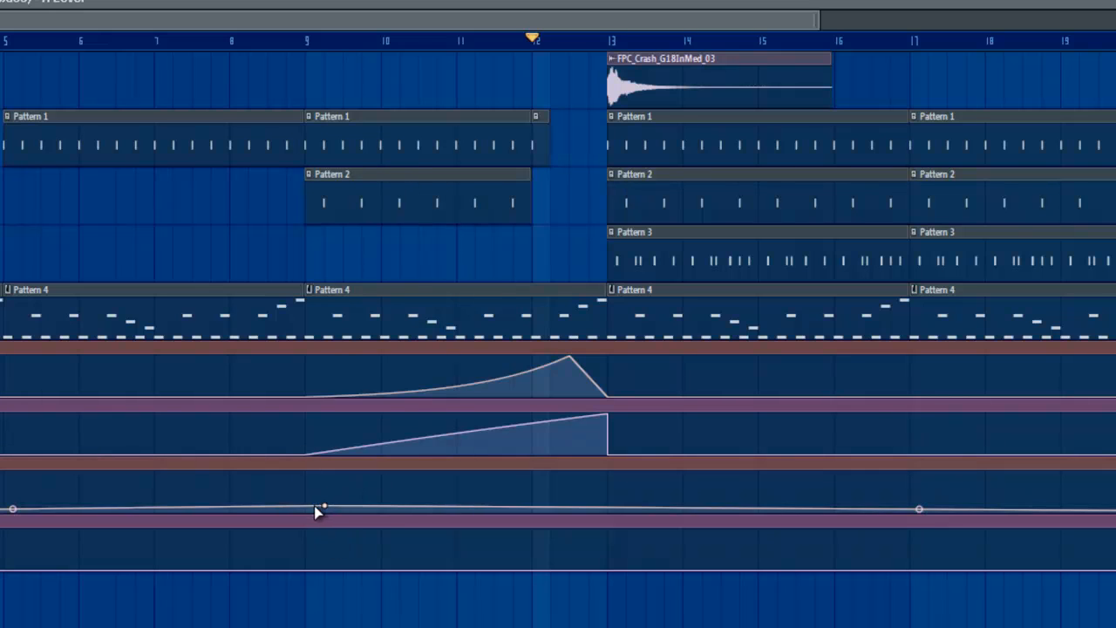
# Step: Ramp both Pluck harm envelopes from zero at bar 9 to maximum at bar 13, dropping Y straight back to zero there
pyautogui.moveTo(582, 501); pyautogui.dragTo(609, 472)
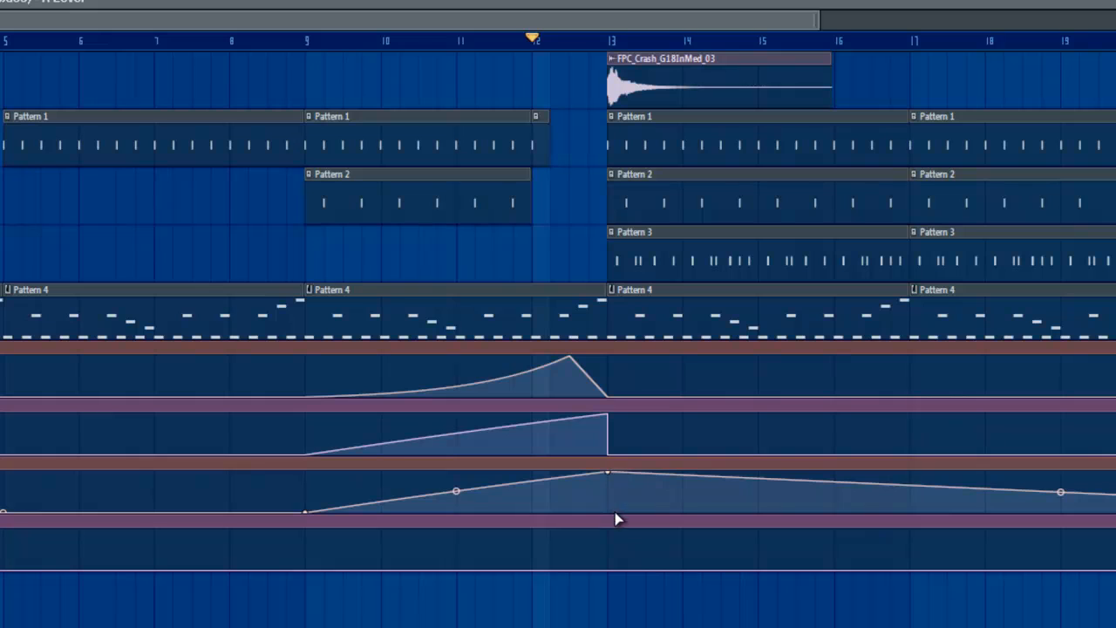
pyautogui.rightClick(310, 571)
pyautogui.click(577, 553)
pyautogui.moveTo(580, 560); pyautogui.dragTo(584, 604)
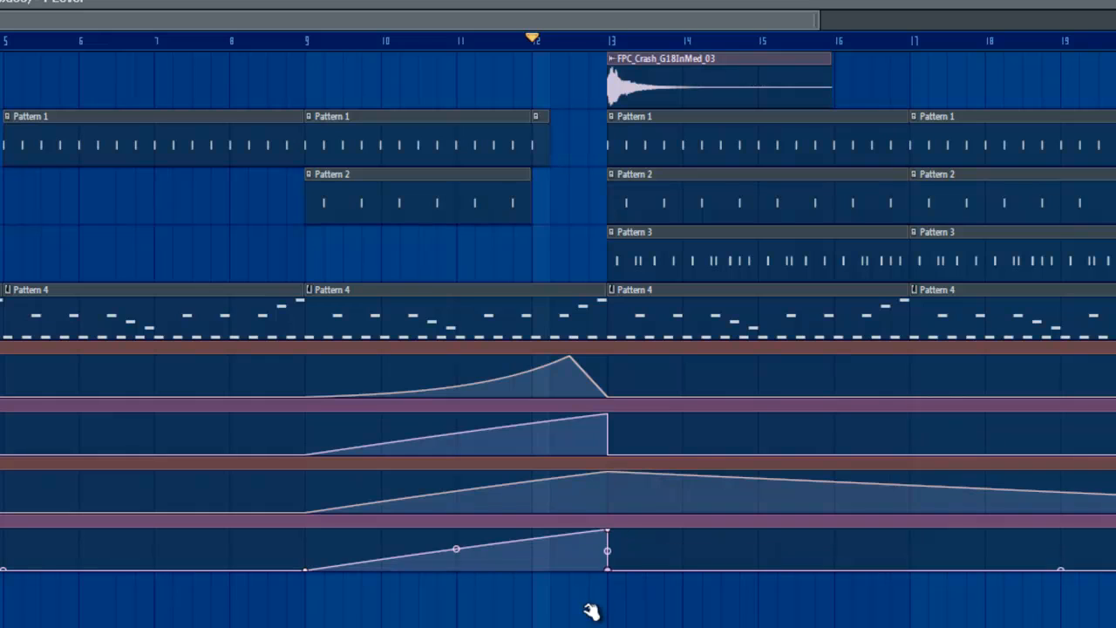
# Step: Play the song from bar 9 past bar 13 to hear the Pluck harm automation
pyautogui.click(307, 42)
pyautogui.press('space')
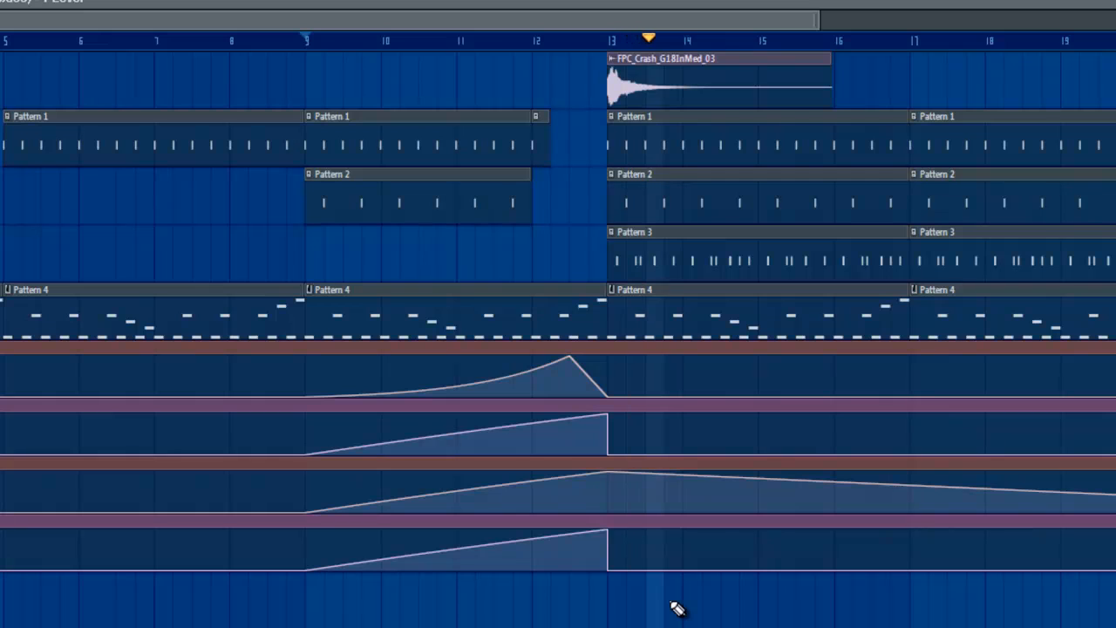
pyautogui.press('space')
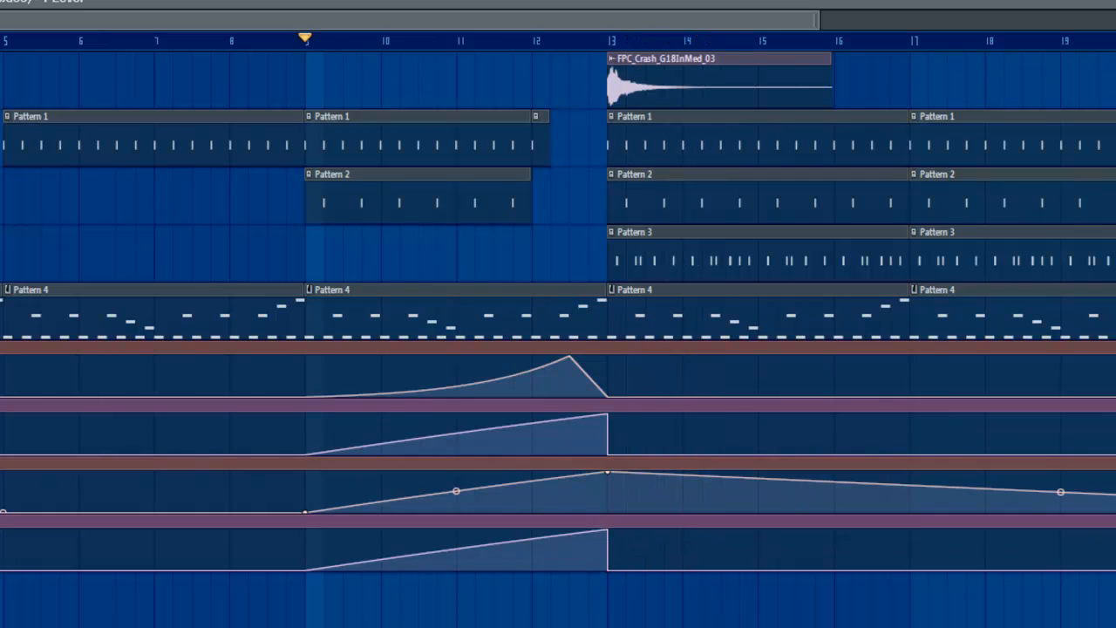
# Step: Open the Harmor editor of party rock bass beside the envelopes, clearing the step sequencer away, and watch its knobs during playback from bar 9
pyautogui.press('F6')
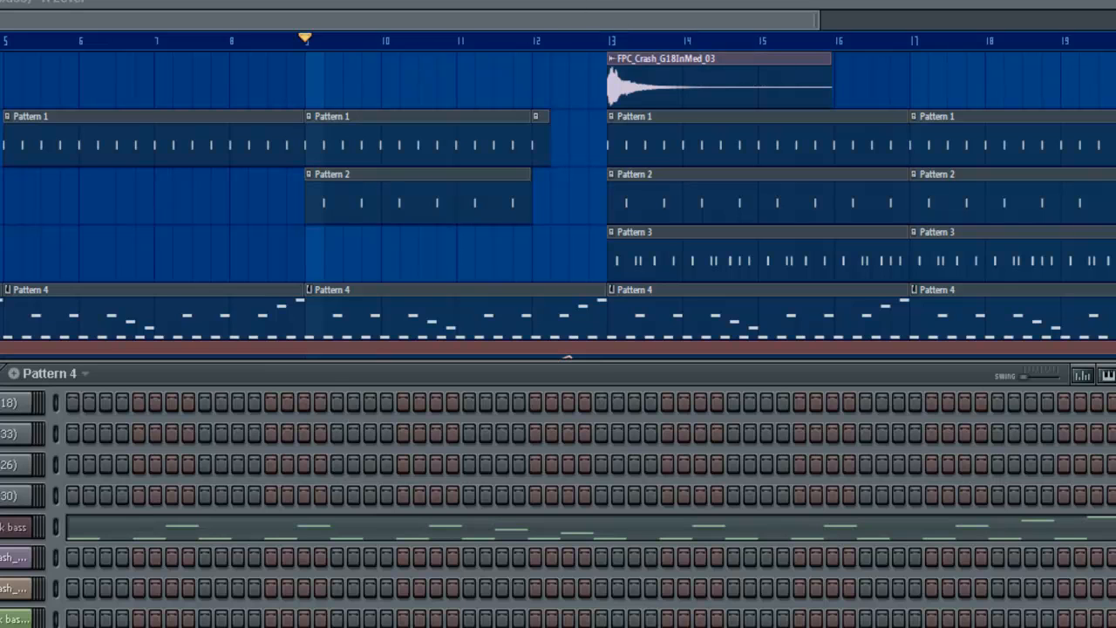
pyautogui.click(12, 530)
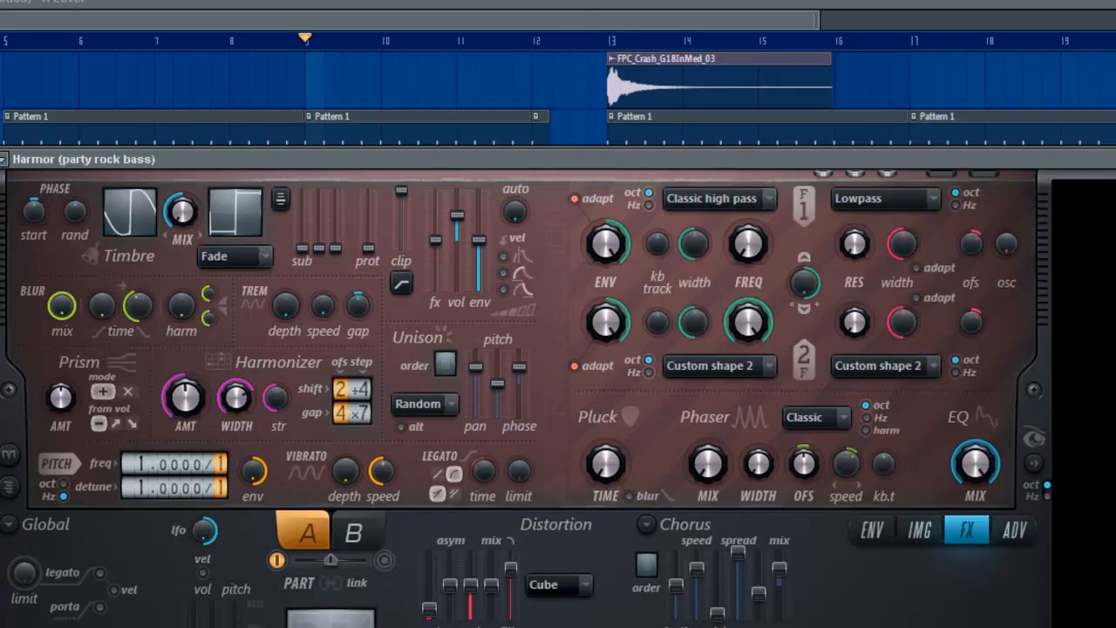
pyautogui.moveTo(367, 160); pyautogui.dragTo(794, 206)
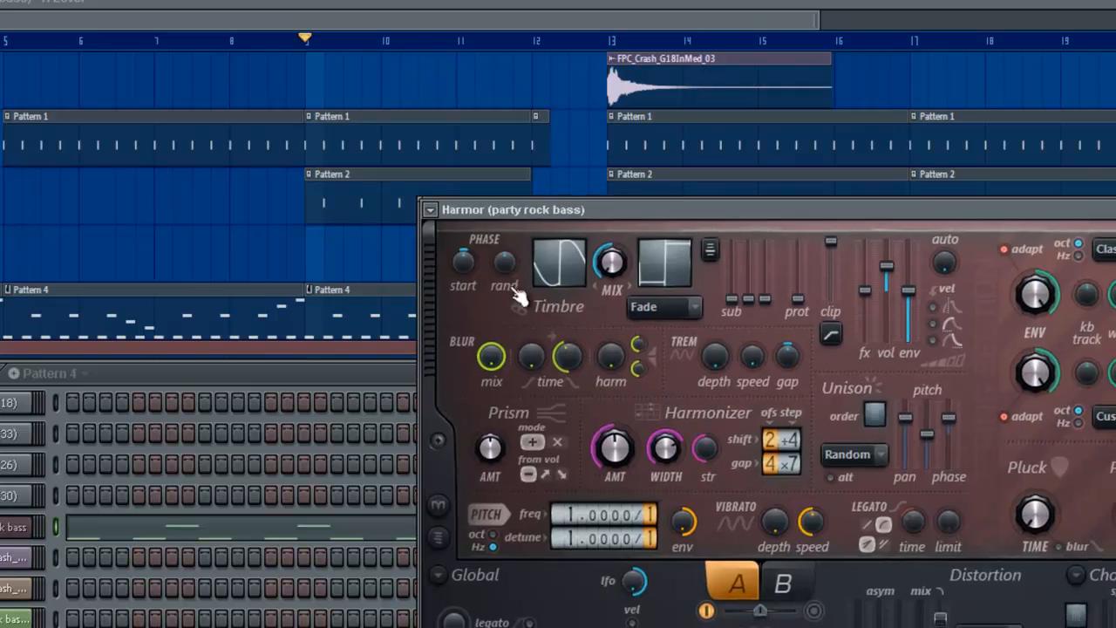
pyautogui.moveTo(244, 372); pyautogui.dragTo(98, 624)
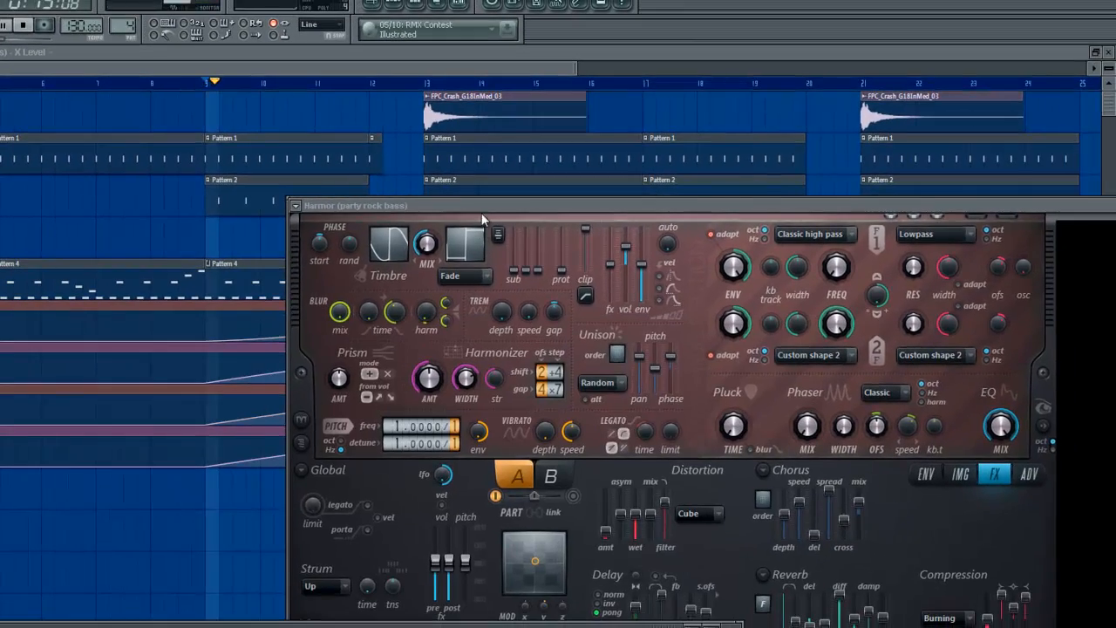
pyautogui.moveTo(481, 212); pyautogui.dragTo(627, 178)
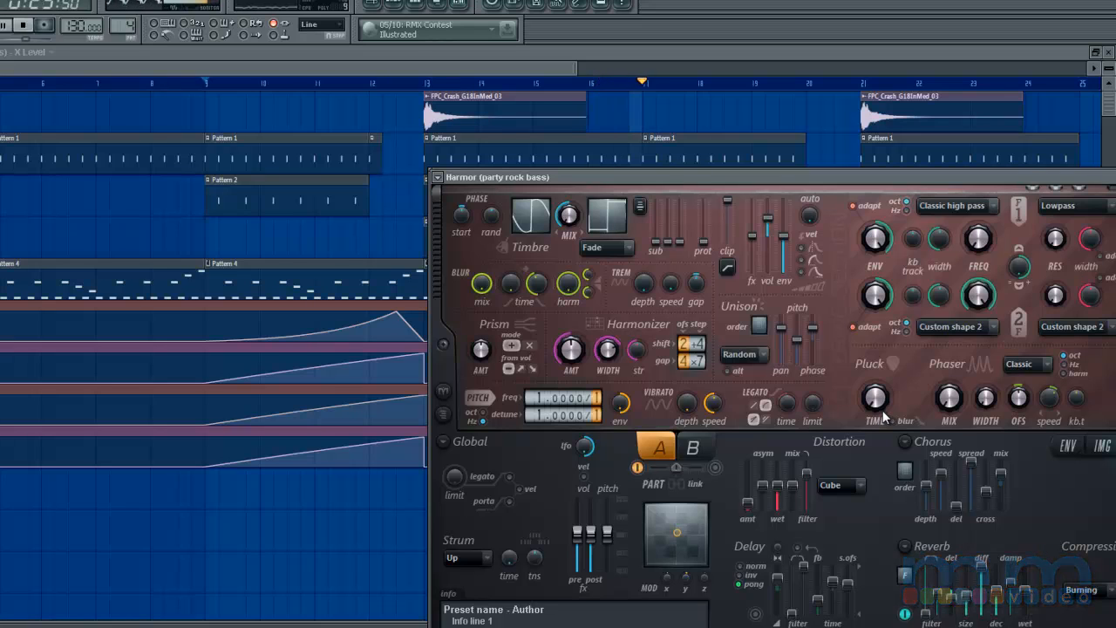
pyautogui.press('space')
# Step: Remove the Pluck harm Y envelope's drop at bar 13 and hold it at maximum to the end of the clip
pyautogui.rightClick(389, 515)
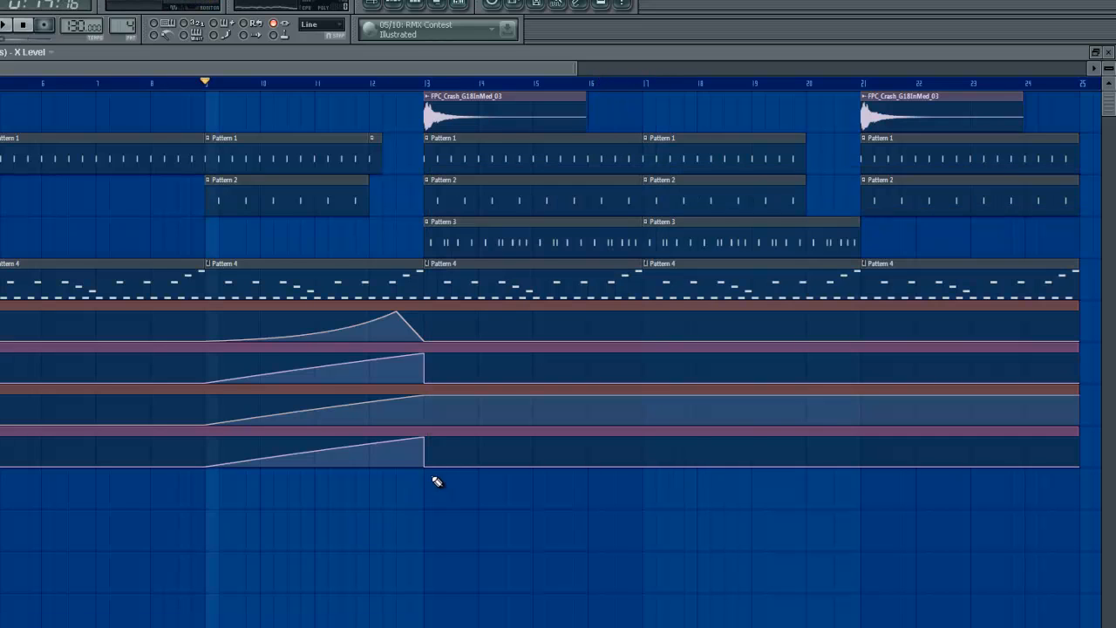
pyautogui.rightClick(424, 467)
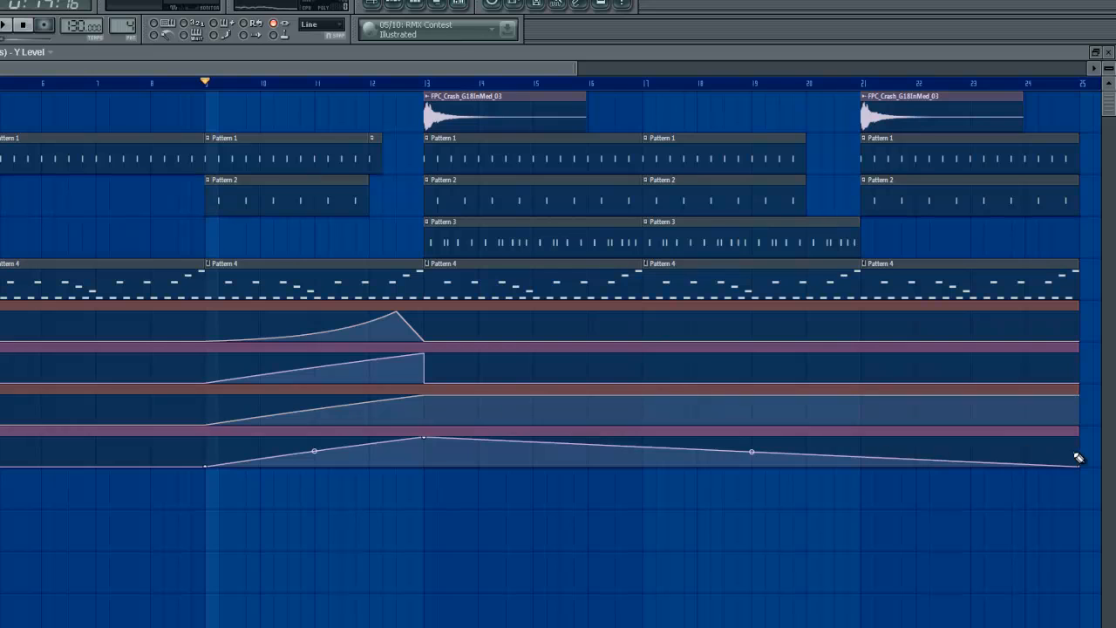
pyautogui.moveTo(1078, 467); pyautogui.dragTo(1083, 436)
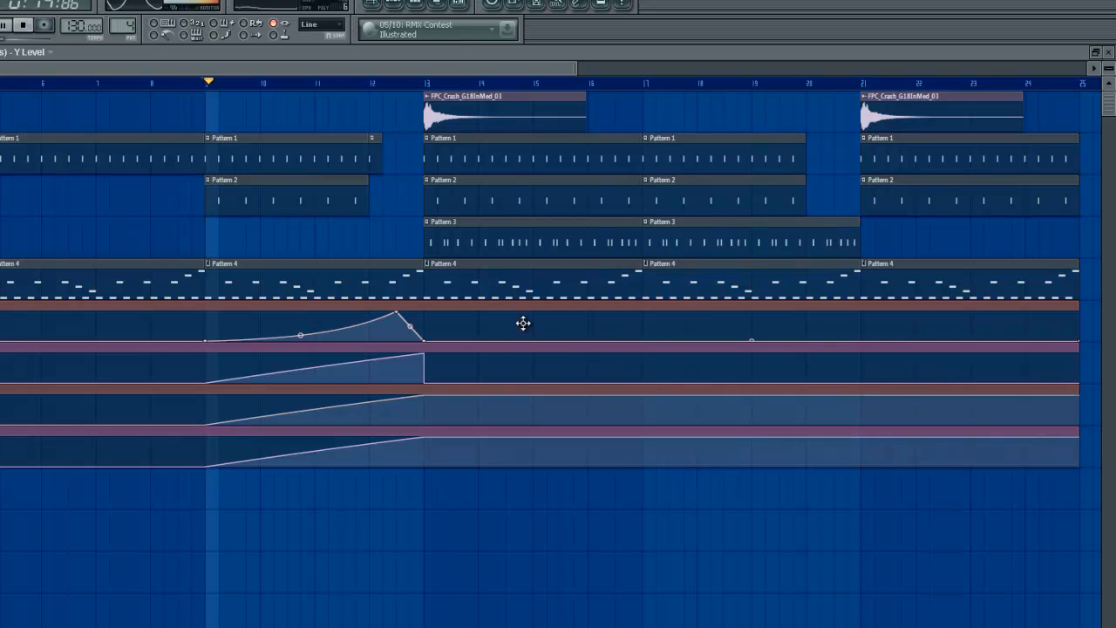
# Step: Play the transition from bar 9 with the mixer and Harmor editor open, watching the automated knobs before returning to the playlist
pyautogui.press('space')
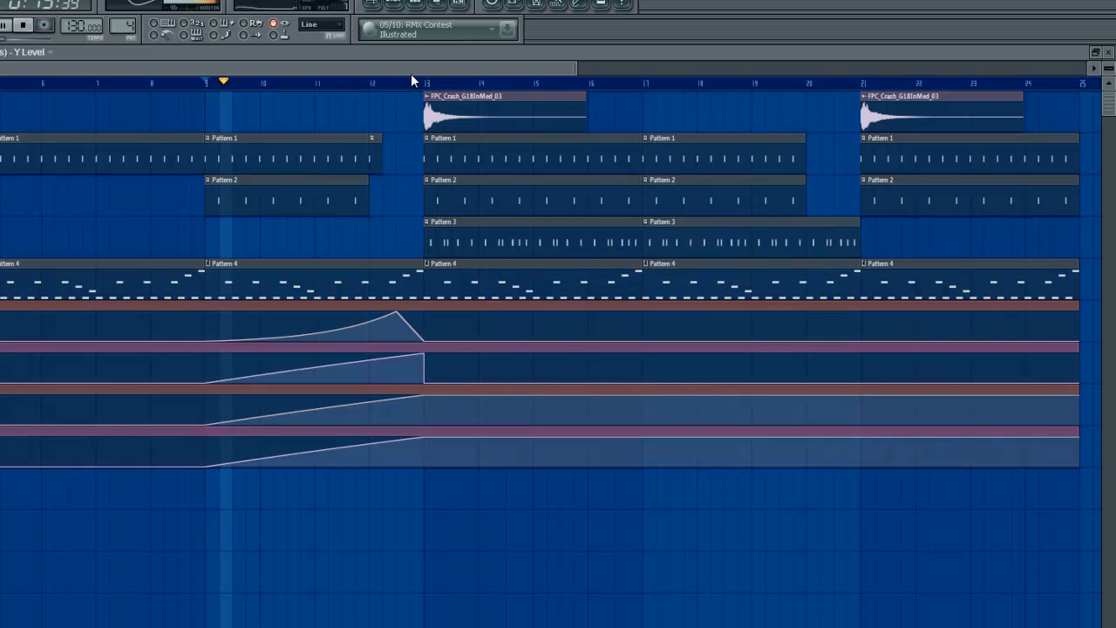
pyautogui.click(459, 4)
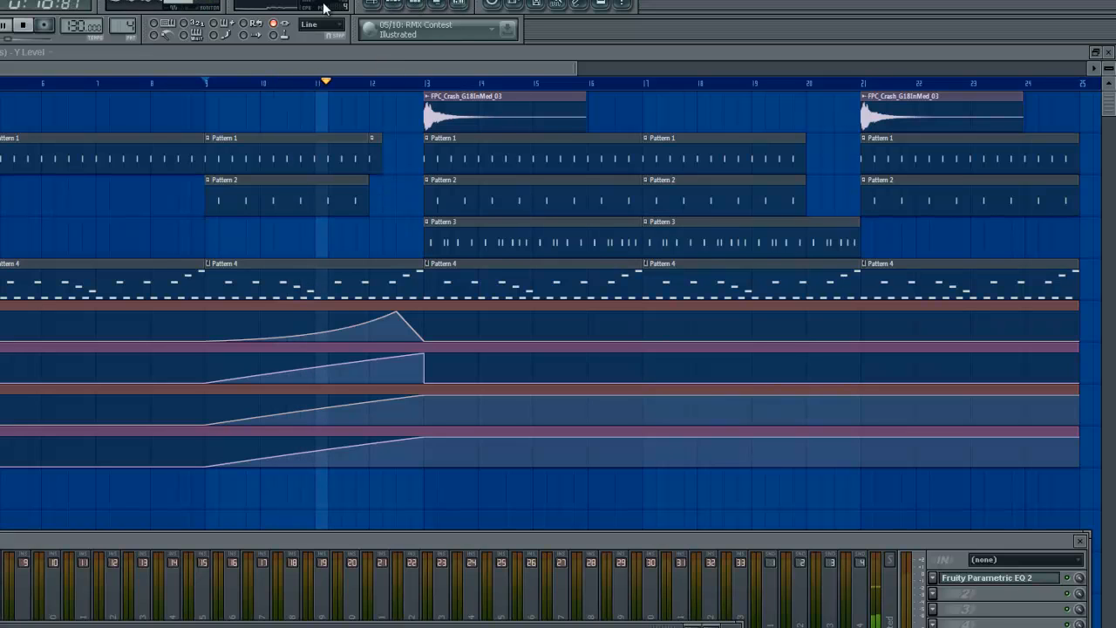
pyautogui.click(221, 626)
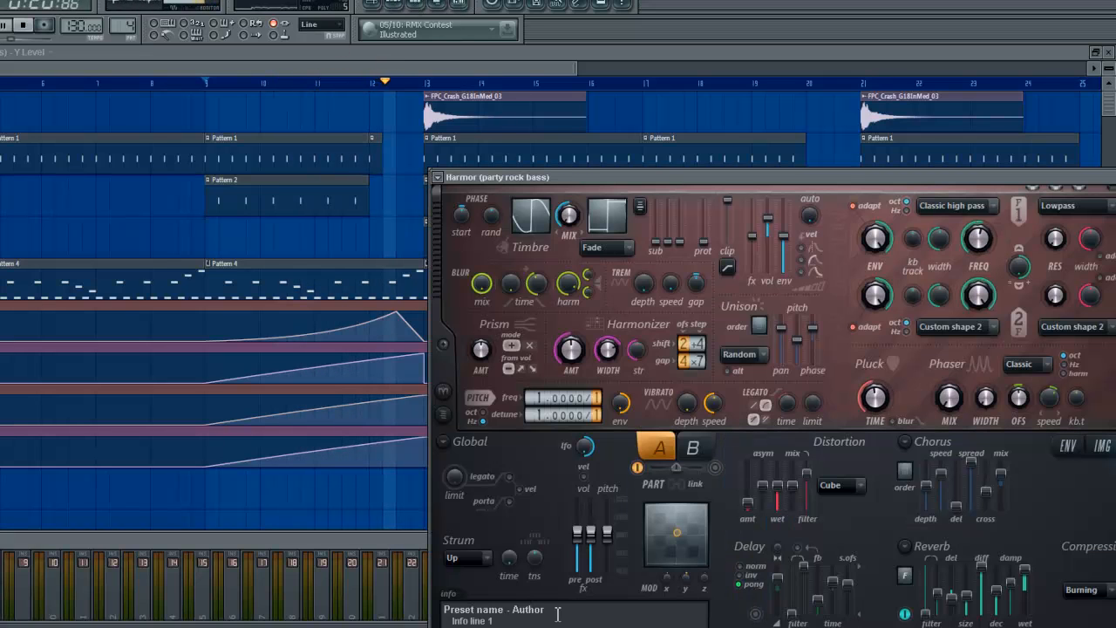
pyautogui.moveTo(578, 179); pyautogui.dragTo(623, 175)
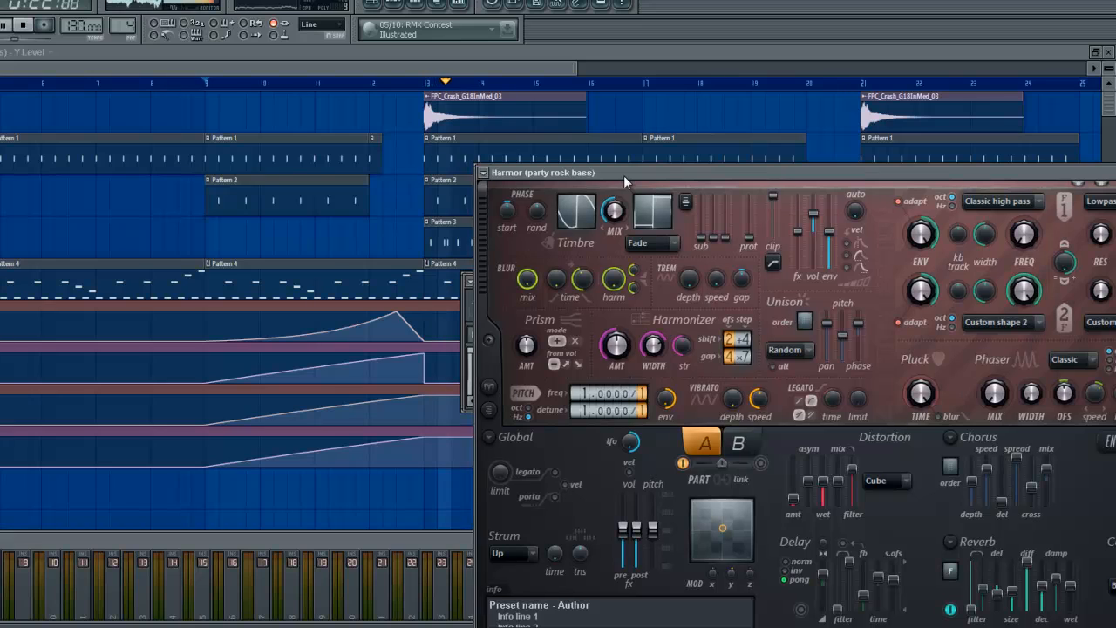
pyautogui.click(384, 517)
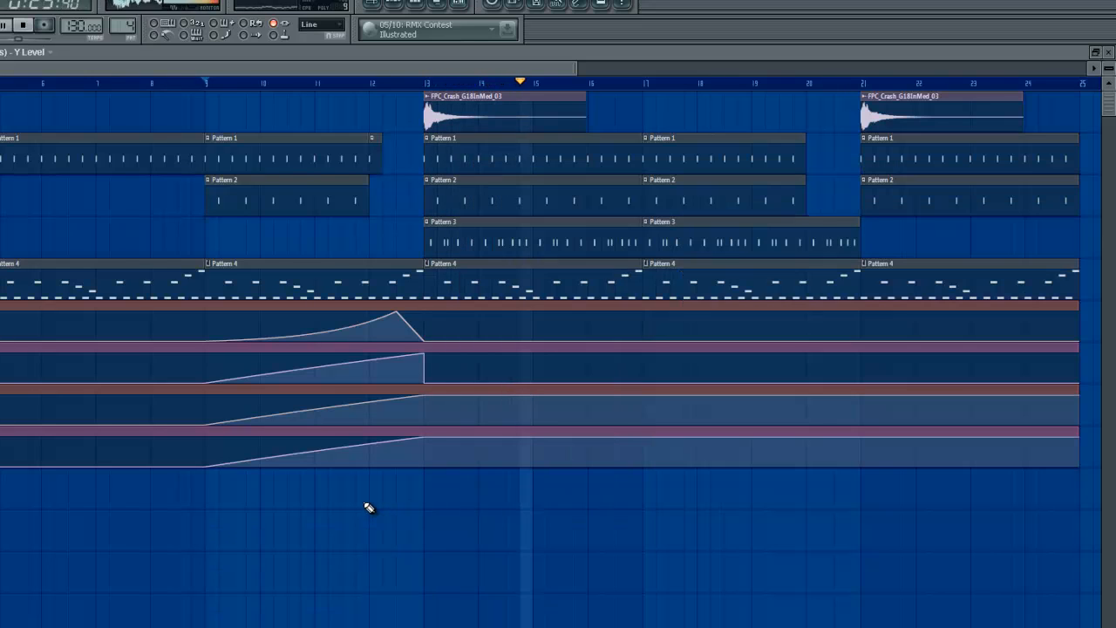
# Step: Reopen the mixer and the party rock bass Harmor editor, and replay the transition from bar 9 to check the automation
pyautogui.click(409, 5)
pyautogui.click(468, 4)
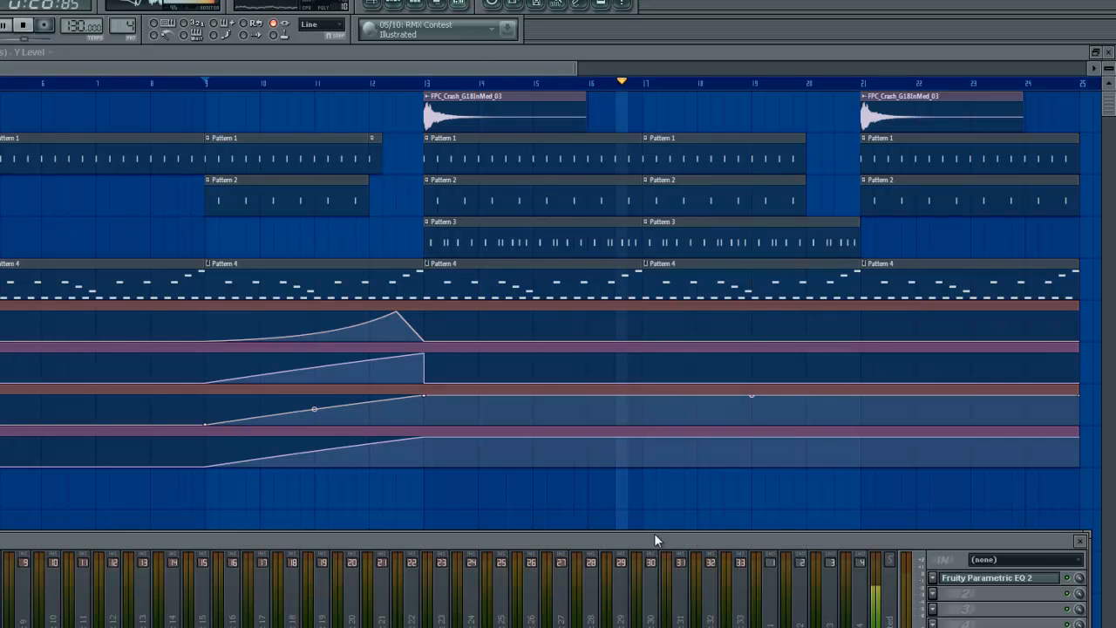
pyautogui.moveTo(937, 542); pyautogui.dragTo(944, 491)
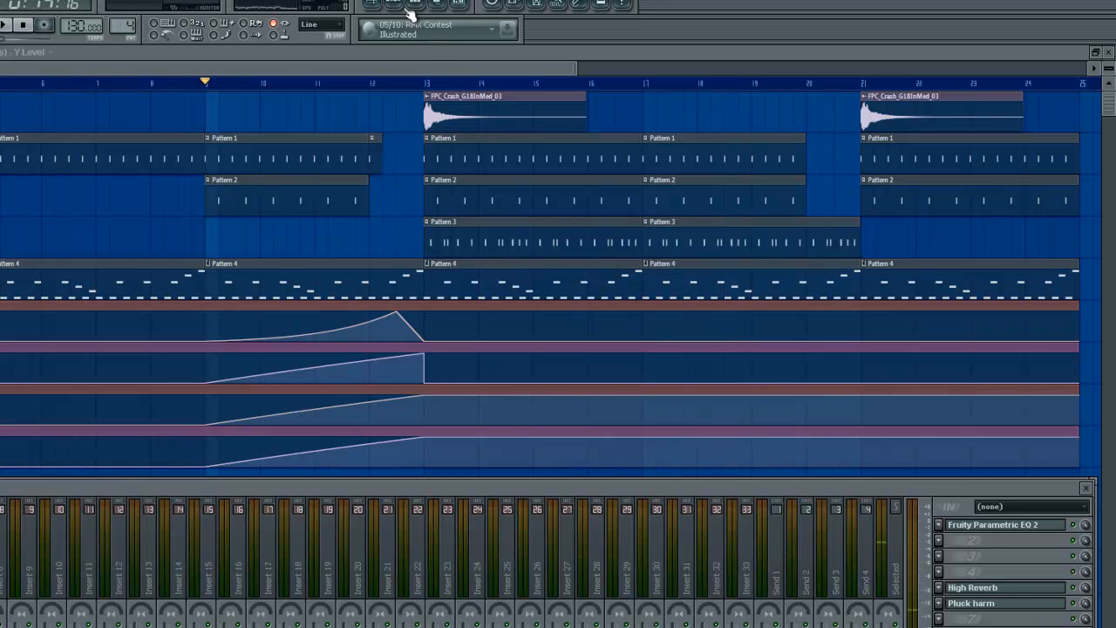
pyautogui.press('F6')
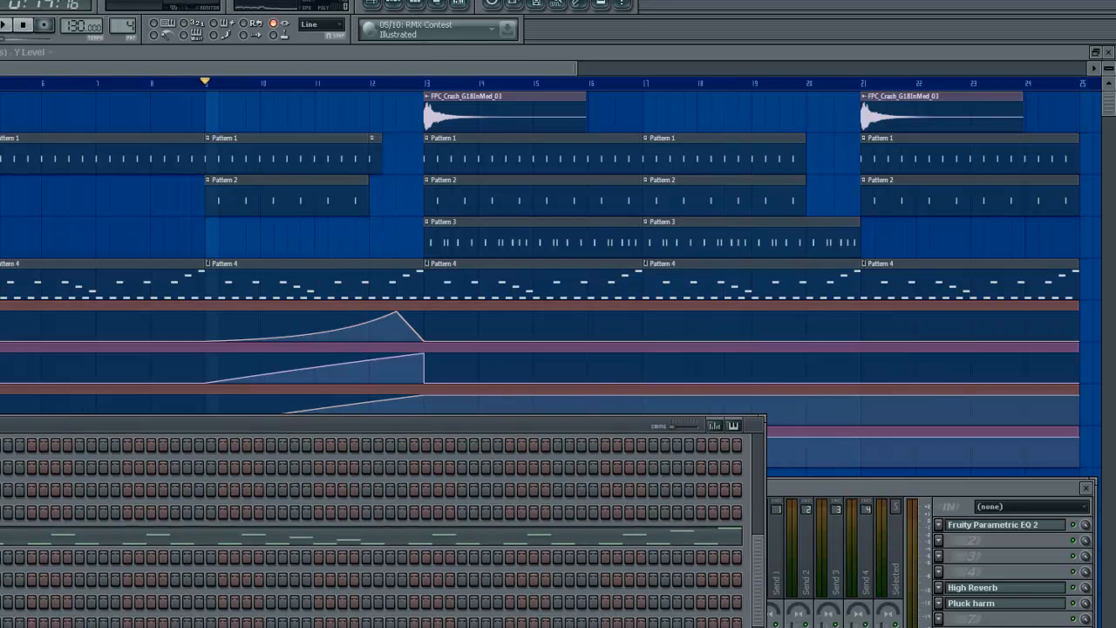
pyautogui.click(3, 536)
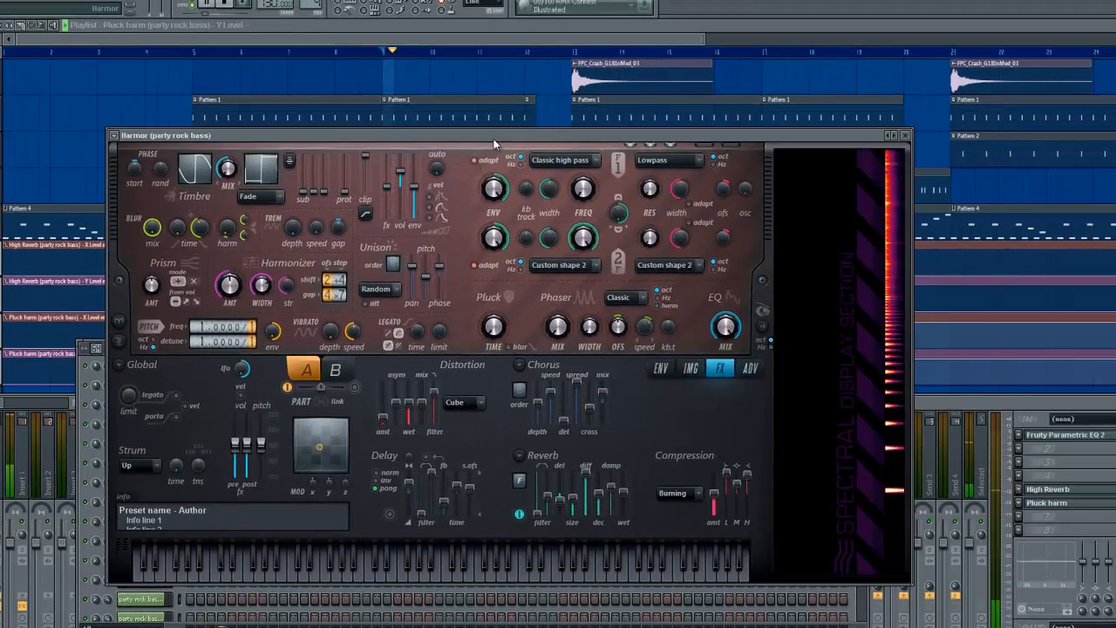
pyautogui.rightClick(430, 89)
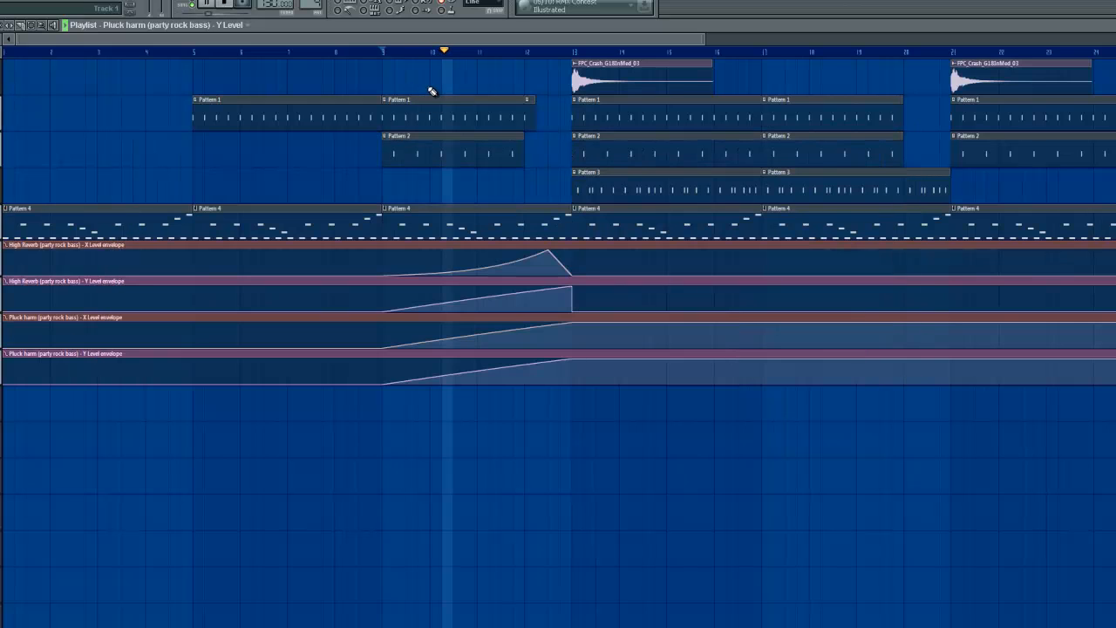
pyautogui.press('space')
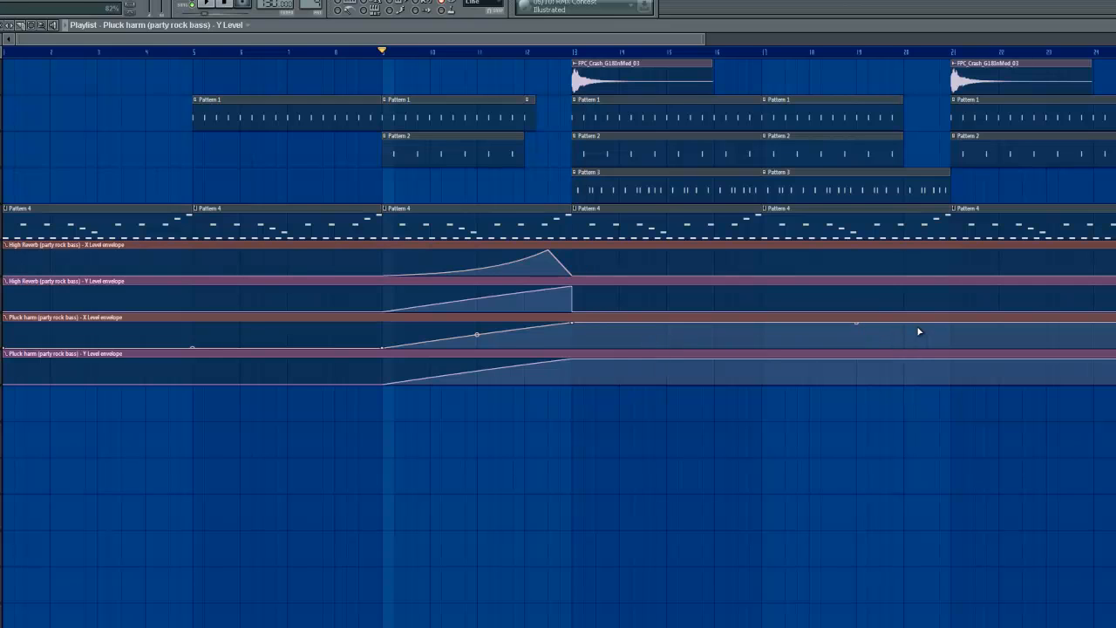
# Step: Hold the Pluck harm X envelope at maximum until bar 20, then ramp it to zero at bar 21 and keep it there
pyautogui.rightClick(908, 328)
pyautogui.moveTo(908, 328); pyautogui.dragTo(954, 366)
pyautogui.rightClick(942, 330)
pyautogui.moveTo(1115, 322); pyautogui.dragTo(1115, 350)
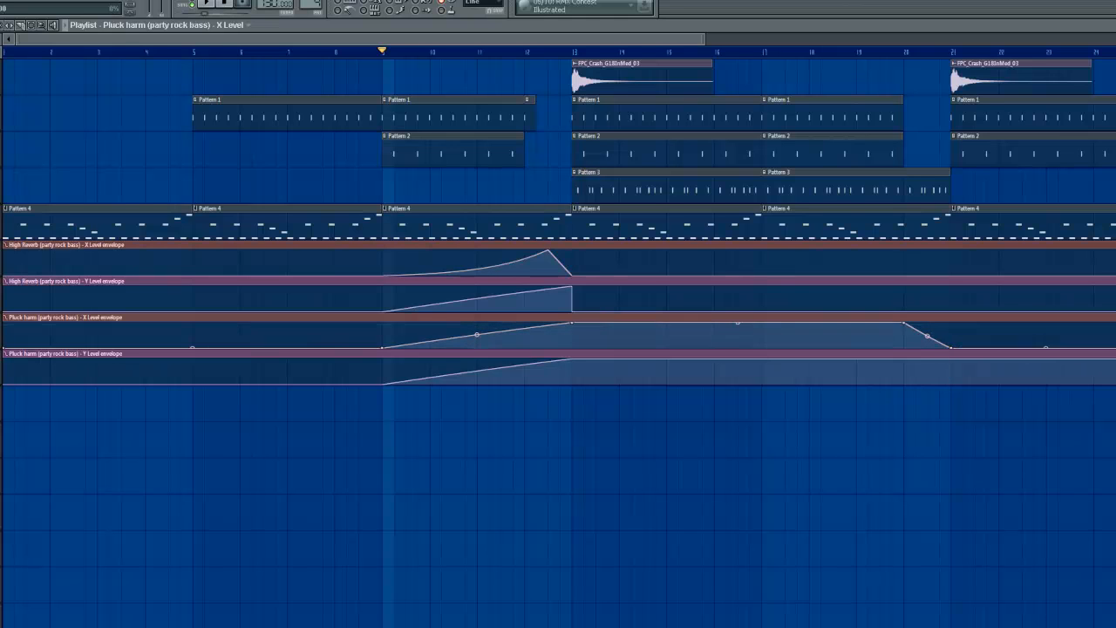
# Step: Give the Pluck harm Y envelope the same fall from maximum at bar 20 to zero from bar 21 onward, playing it from bar 19
pyautogui.rightClick(908, 365)
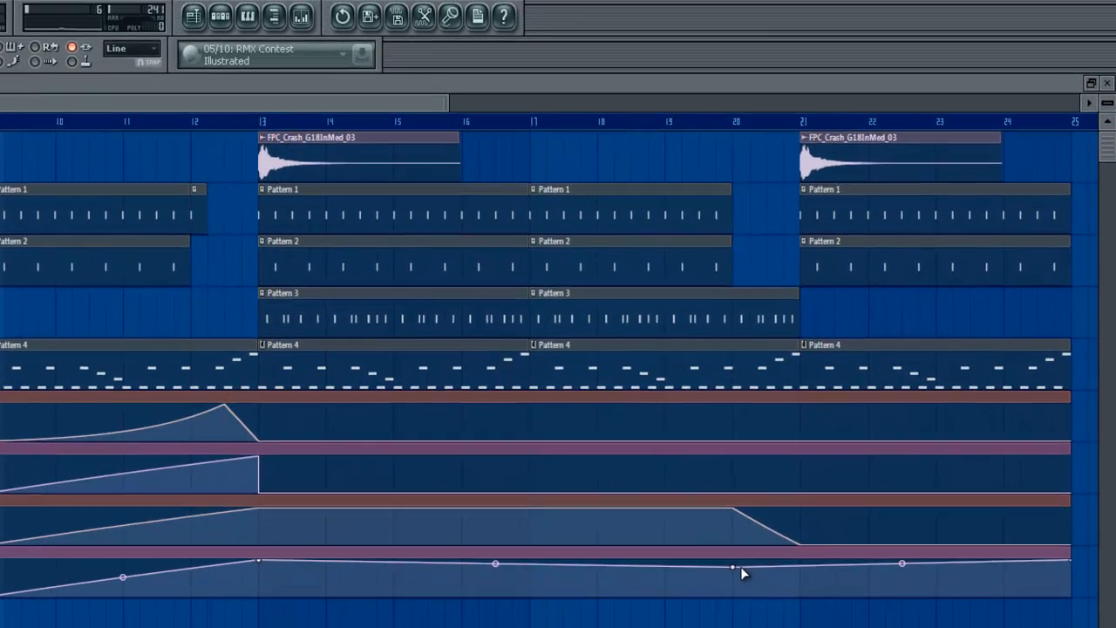
pyautogui.moveTo(739, 569); pyautogui.dragTo(807, 619)
pyautogui.rightClick(797, 573)
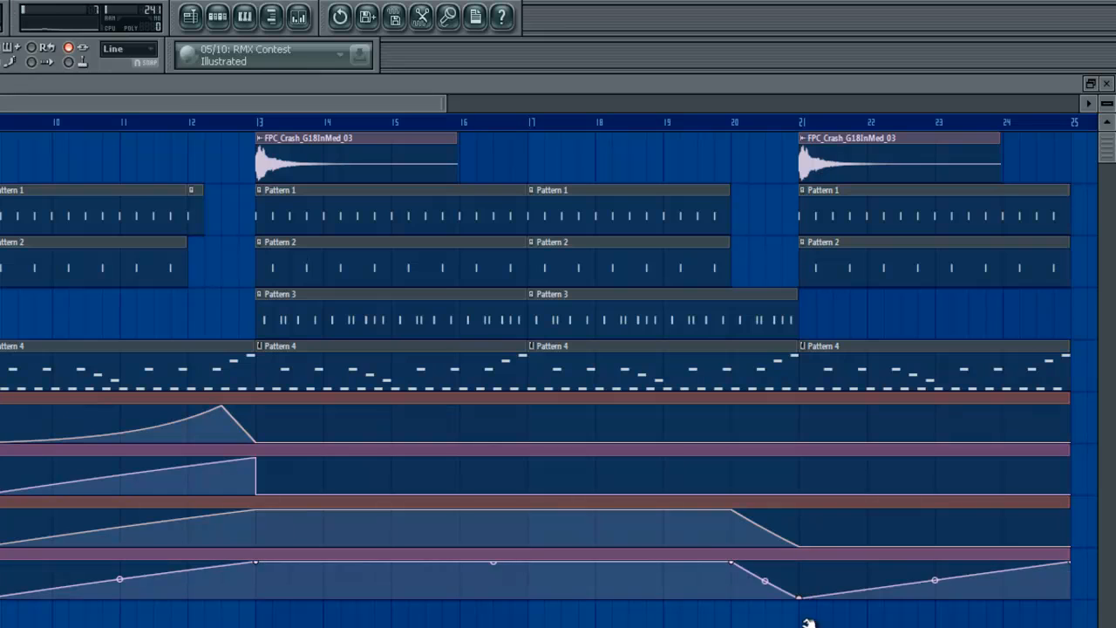
pyautogui.click(665, 118)
pyautogui.moveTo(1071, 567); pyautogui.dragTo(1072, 613)
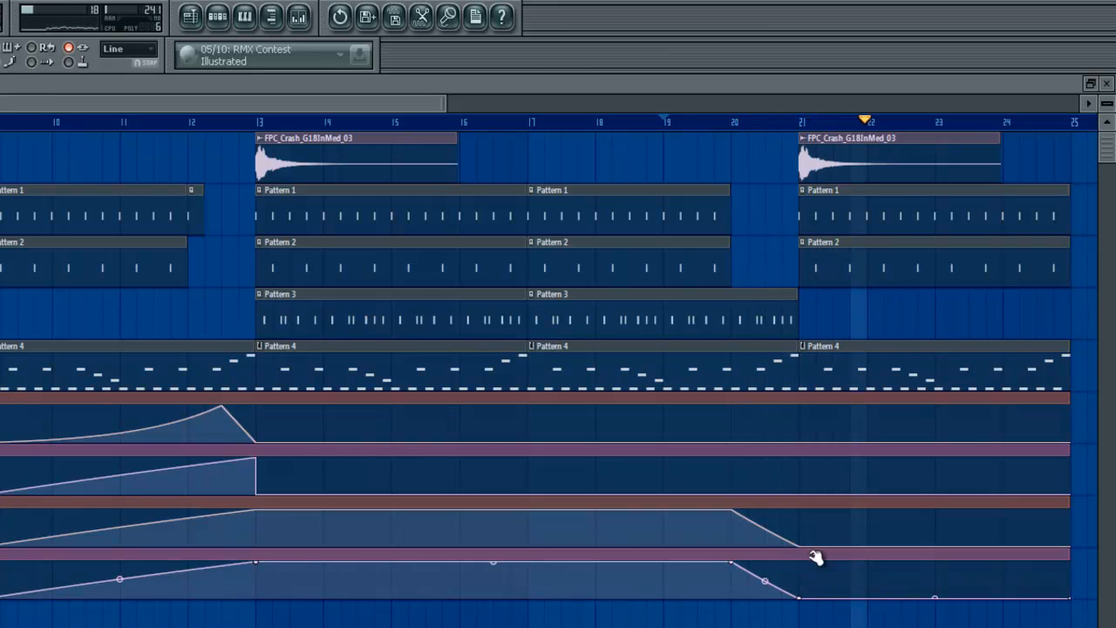
pyautogui.press('space')
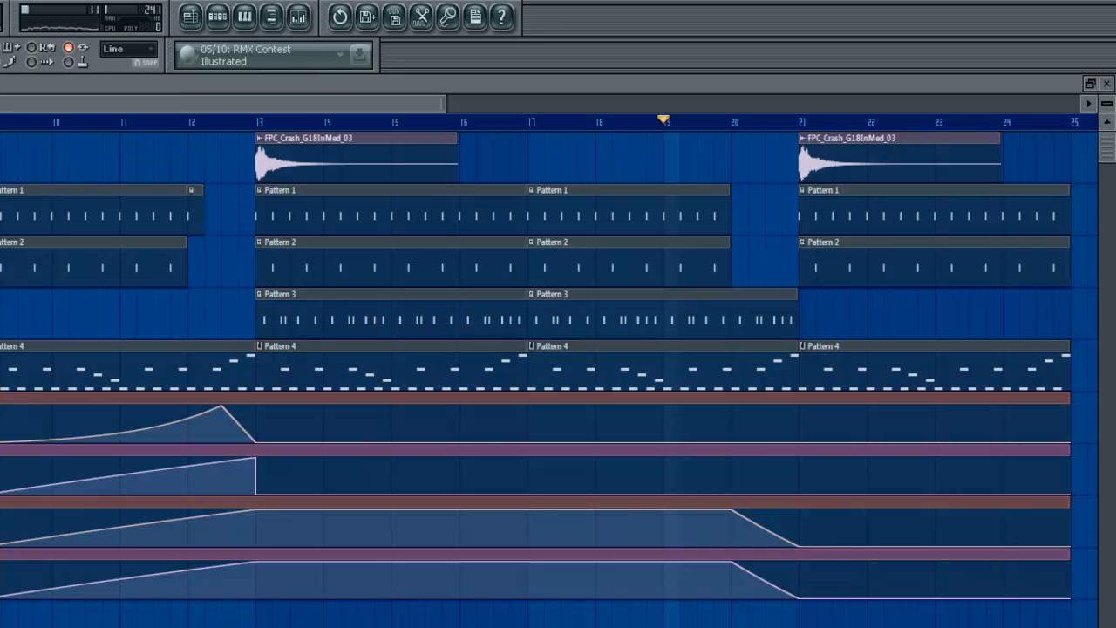
# Step: Create an automation clip for the portamento time of the party rock bass channel
pyautogui.click(217, 17)
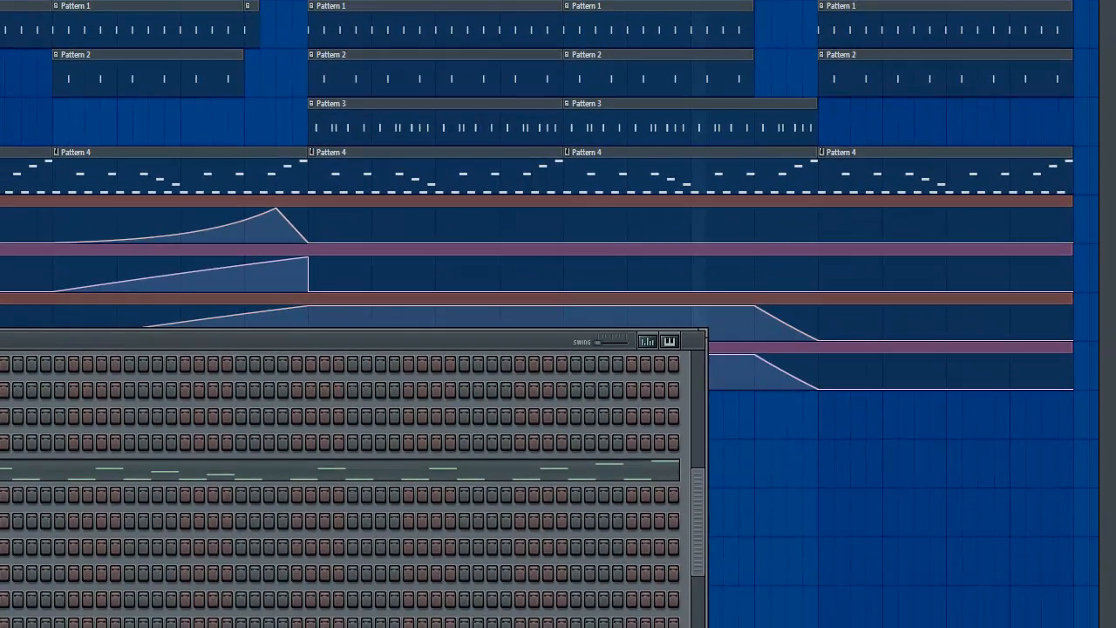
pyautogui.click(0, 471)
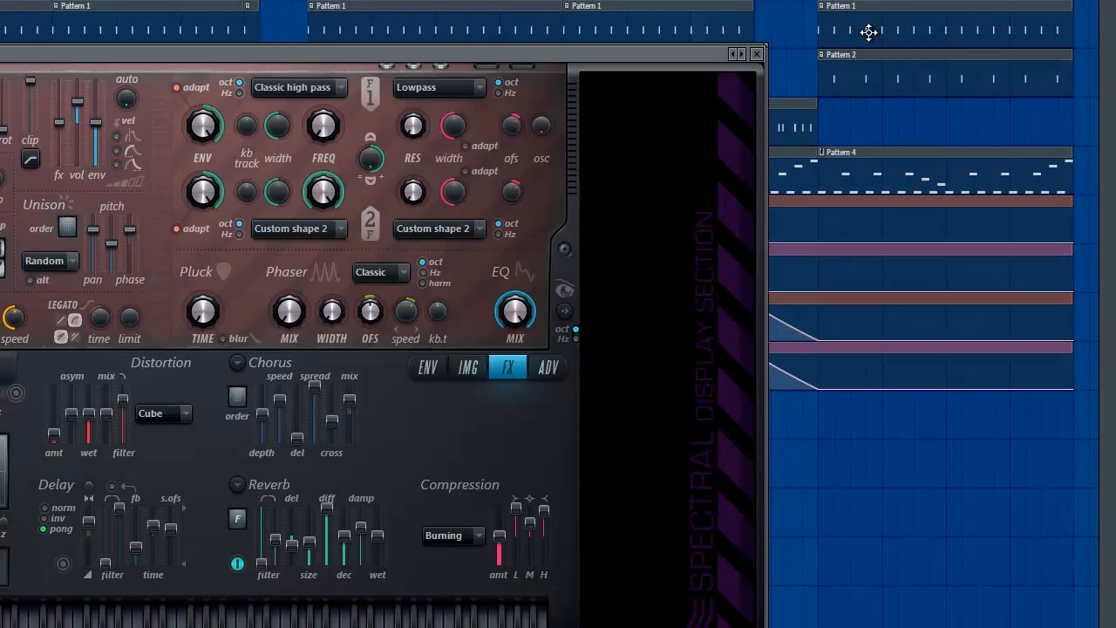
pyautogui.click(756, 55)
pyautogui.click(420, 235)
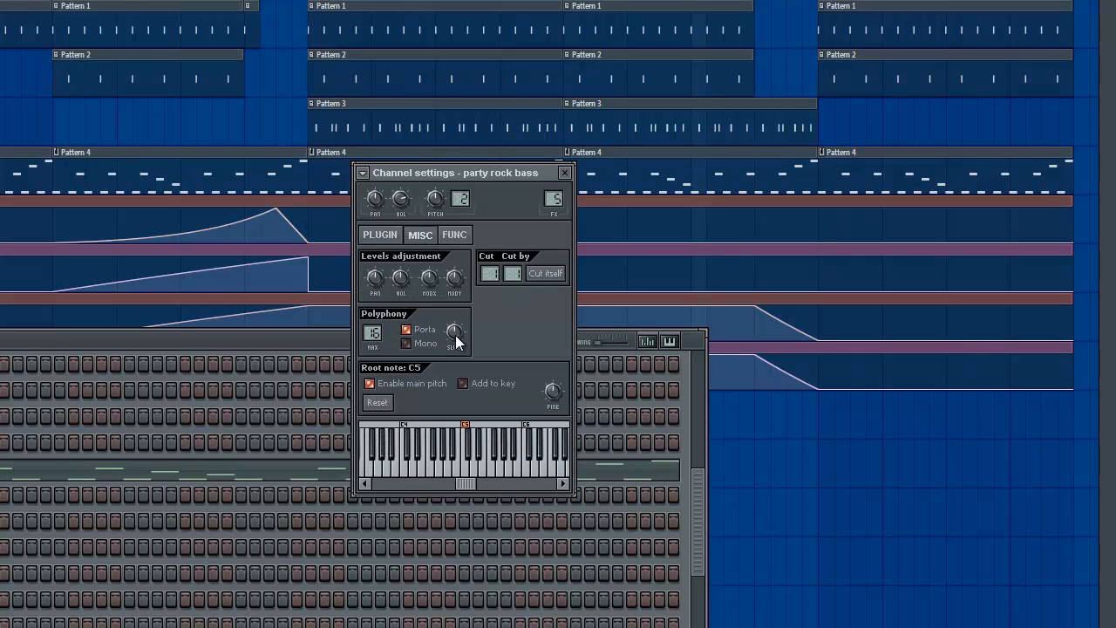
pyautogui.rightClick(456, 340)
pyautogui.click(514, 458)
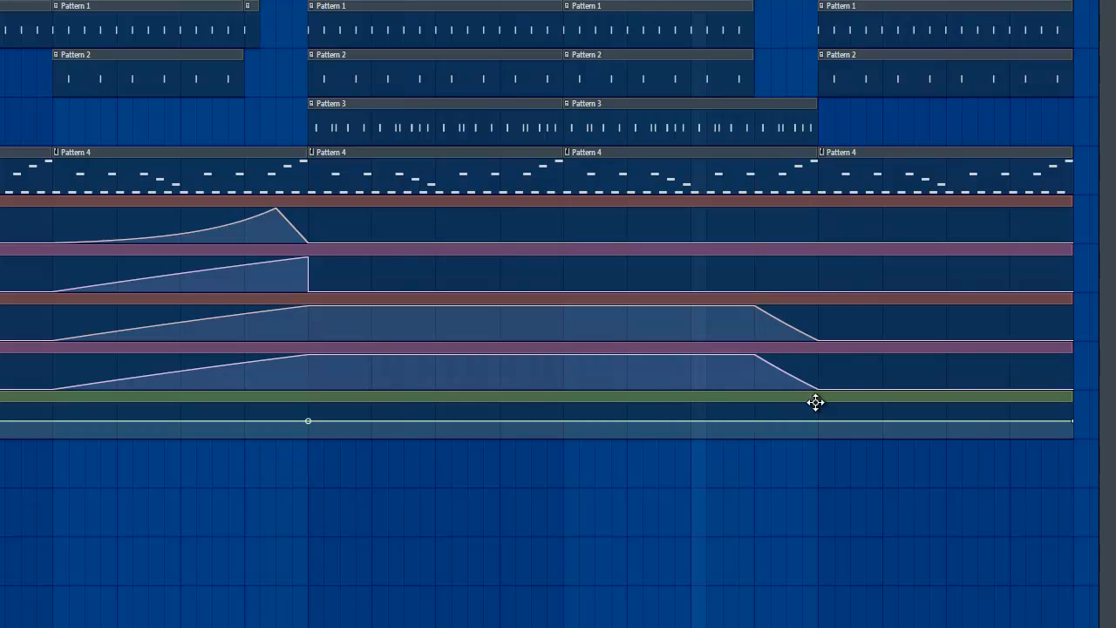
# Step: Shape the portamento time envelope to stay level until bar 20, peak midway through bar 20, and fall to zero from bar 21 onward
pyautogui.rightClick(757, 421)
pyautogui.rightClick(818, 417)
pyautogui.moveTo(821, 416); pyautogui.dragTo(827, 461)
pyautogui.rightClick(826, 418)
pyautogui.moveTo(1075, 423); pyautogui.dragTo(1078, 450)
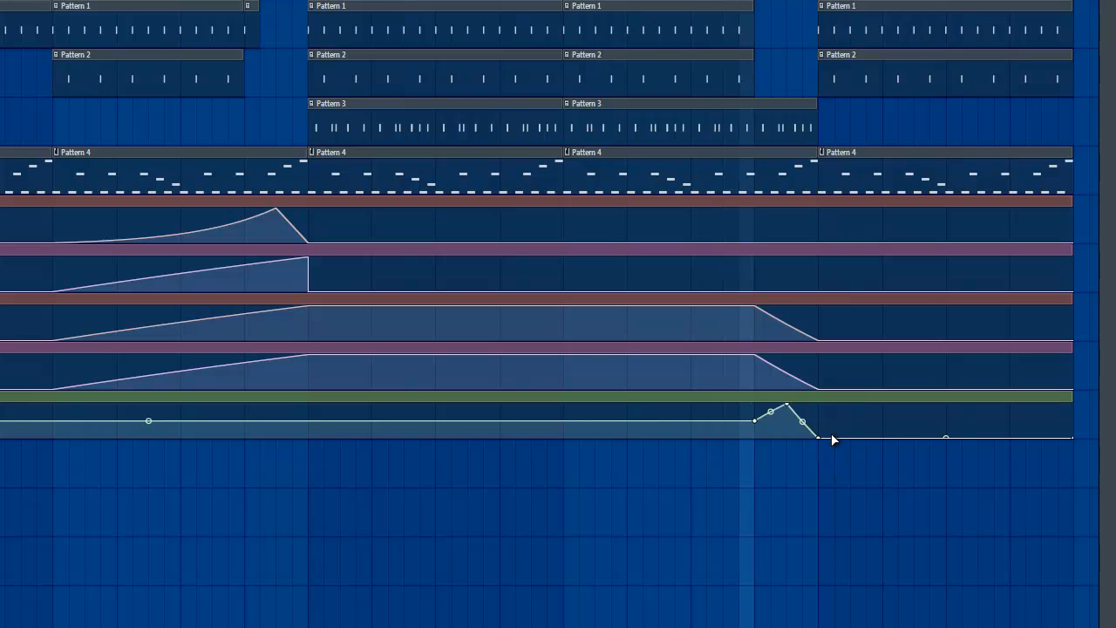
pyautogui.press('space')
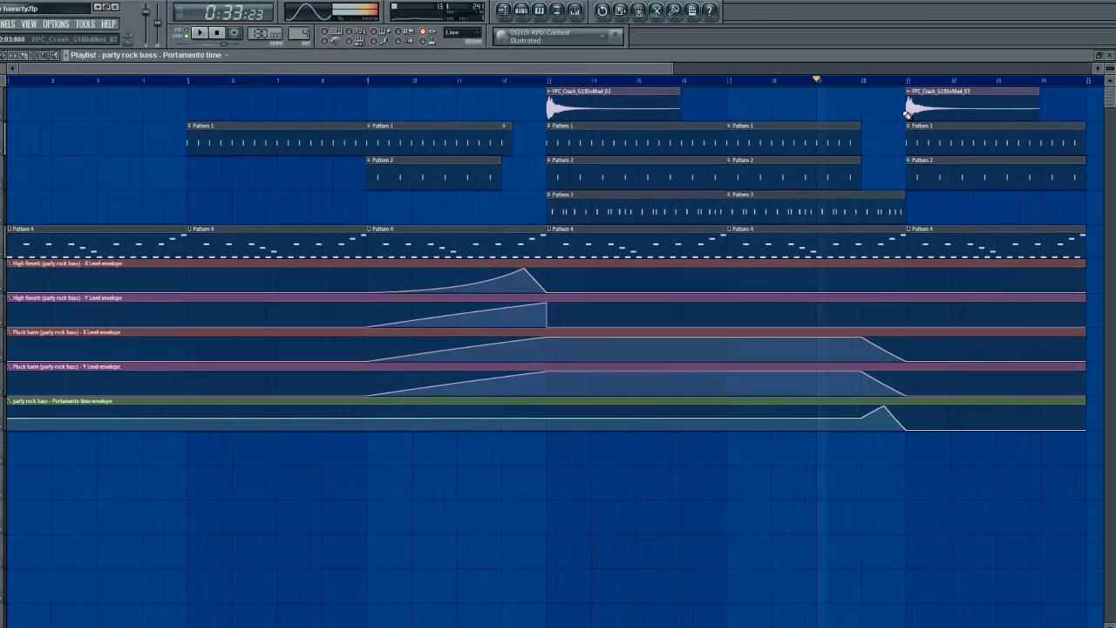
# Step: Play the song from bar 5 and from bar 21 to compare the bass slide before and after the portamento change
pyautogui.click(188, 81)
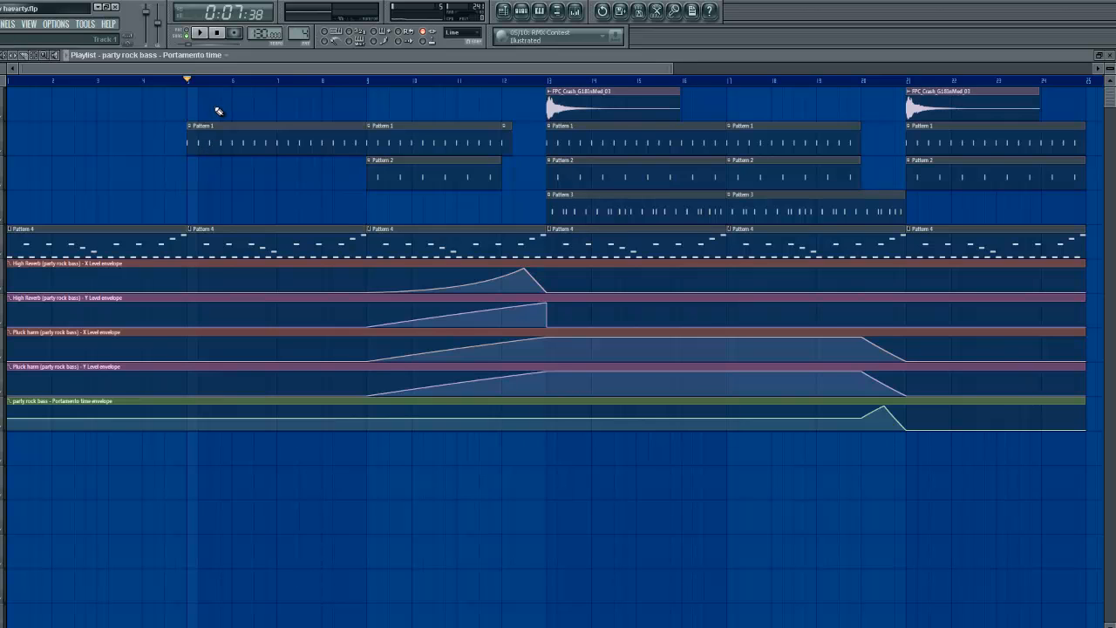
pyautogui.press('space')
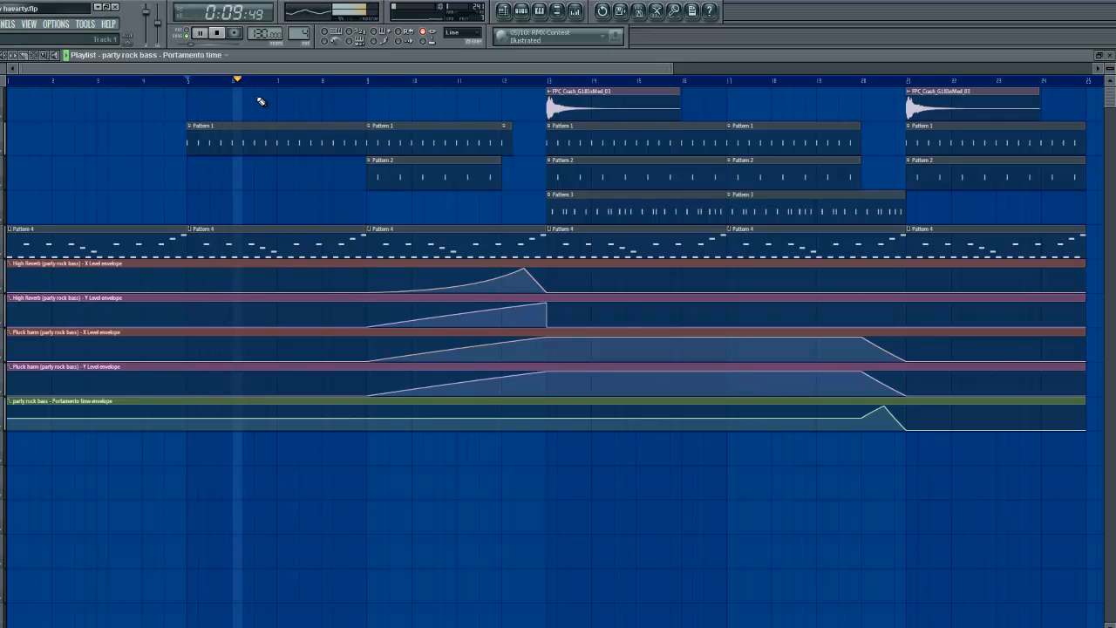
pyautogui.press('space')
pyautogui.click(909, 81)
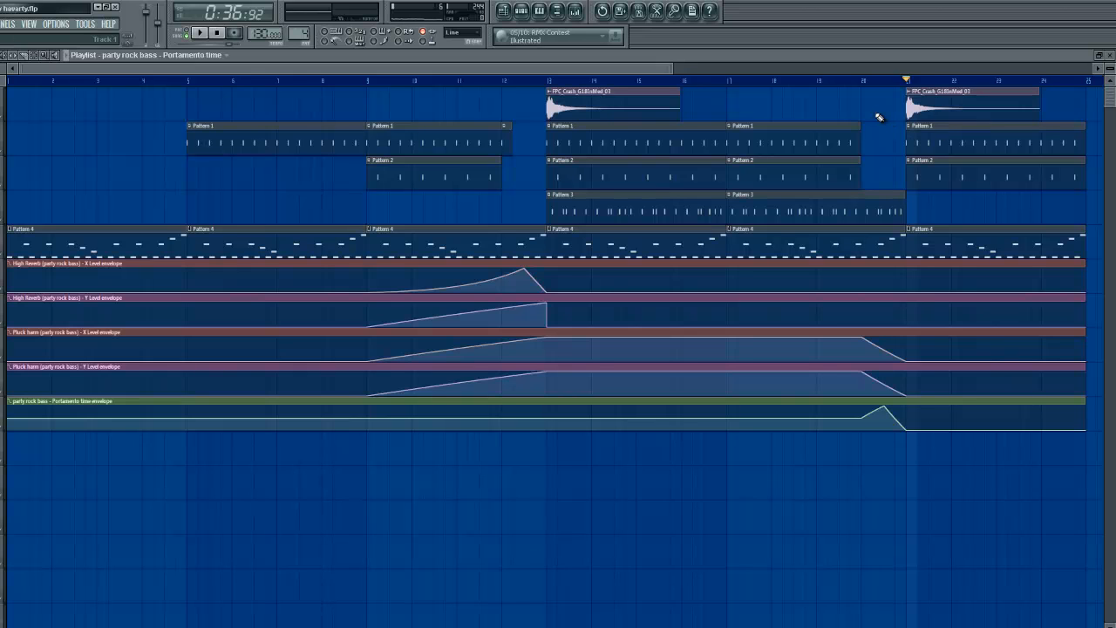
pyautogui.press('space')
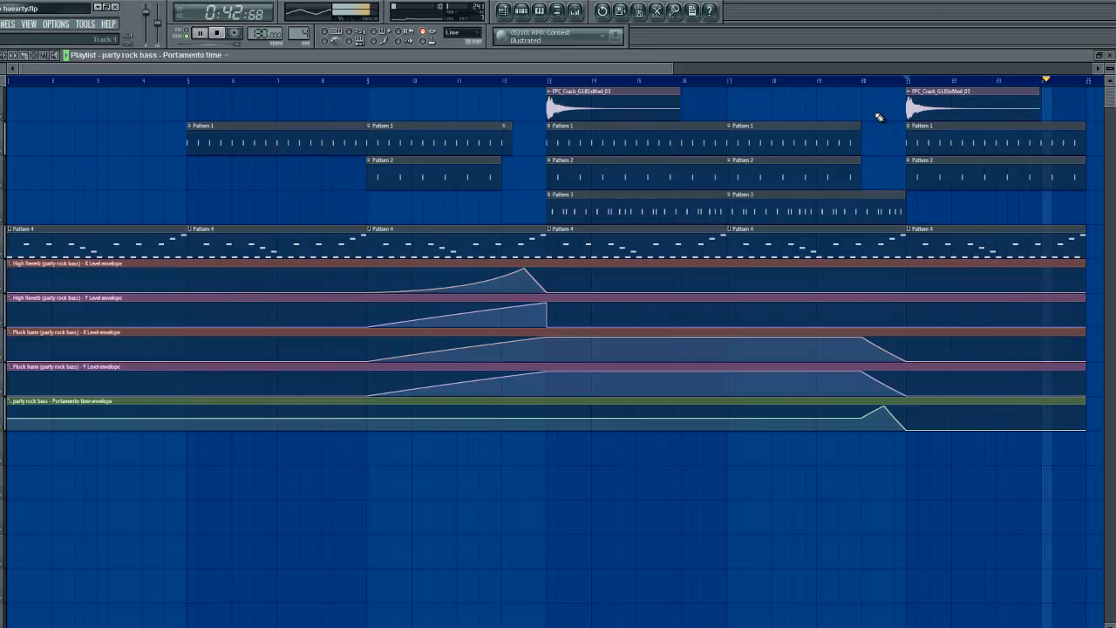
pyautogui.press('space')
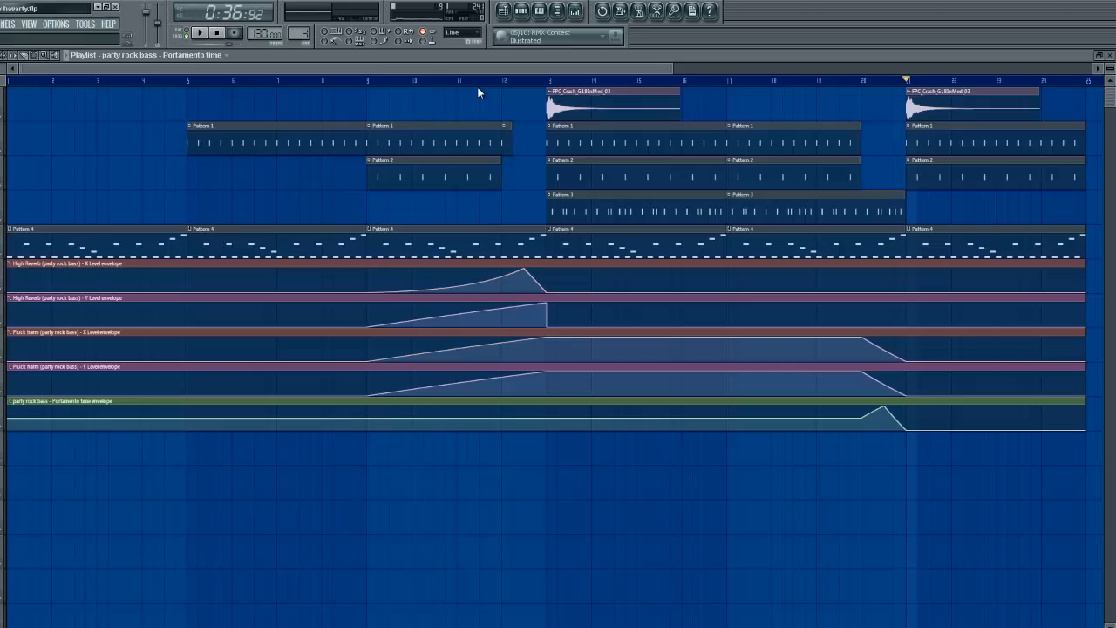
# Step: Play the whole song from the beginning, opening the party rock bass Harmor editor from bar 13 to watch the spectral display past bar 20
pyautogui.click(214, 36)
pyautogui.click(200, 34)
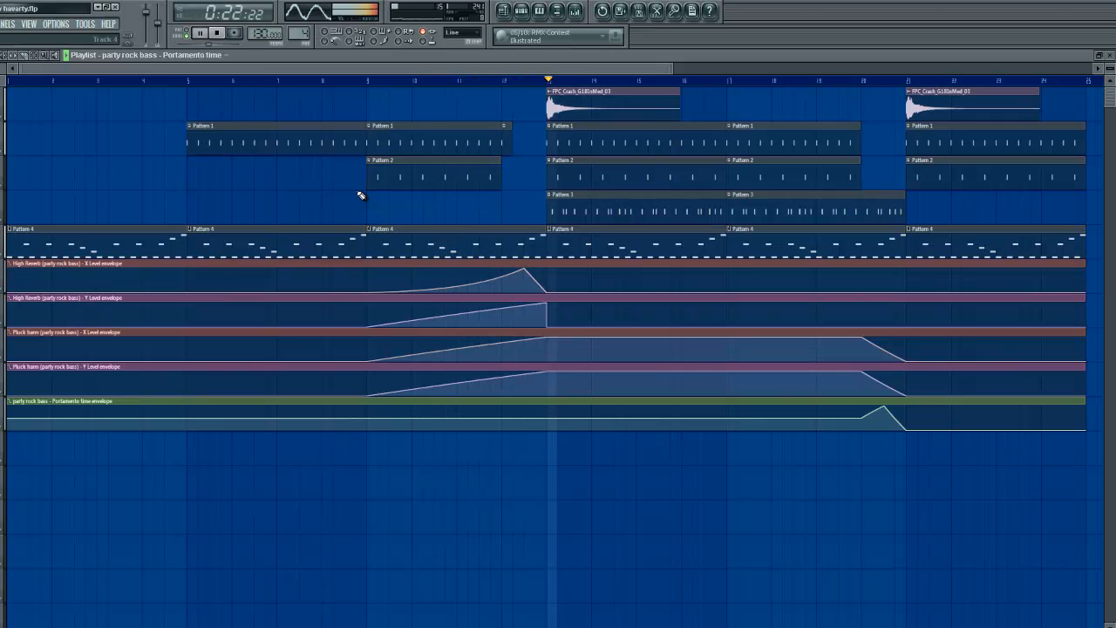
pyautogui.click(520, 10)
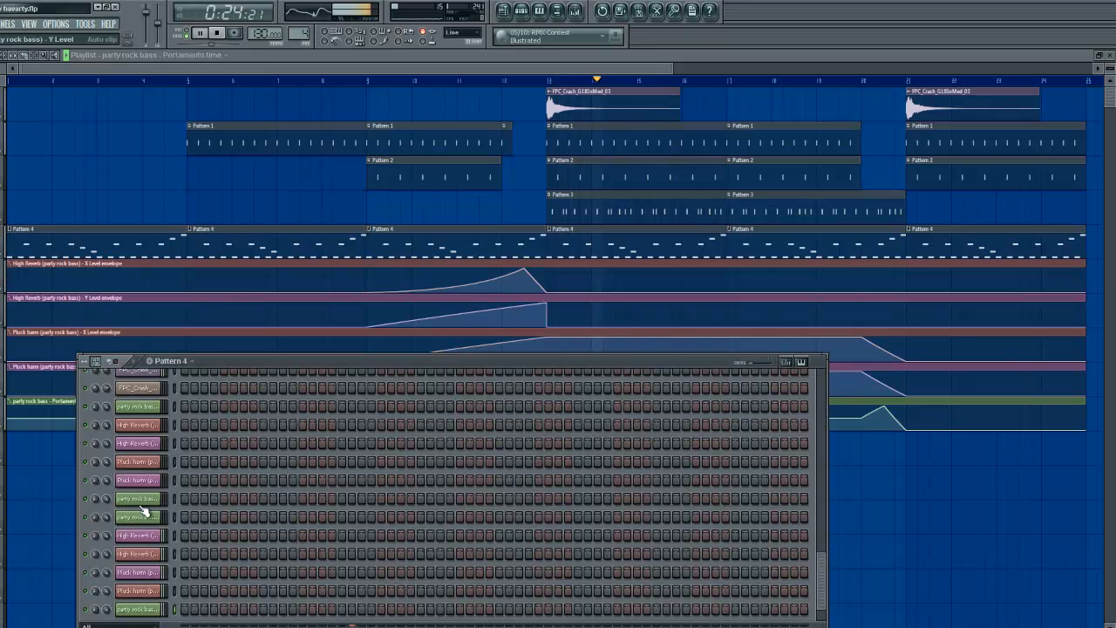
pyautogui.scroll(5, 183, 447)
pyautogui.click(154, 535)
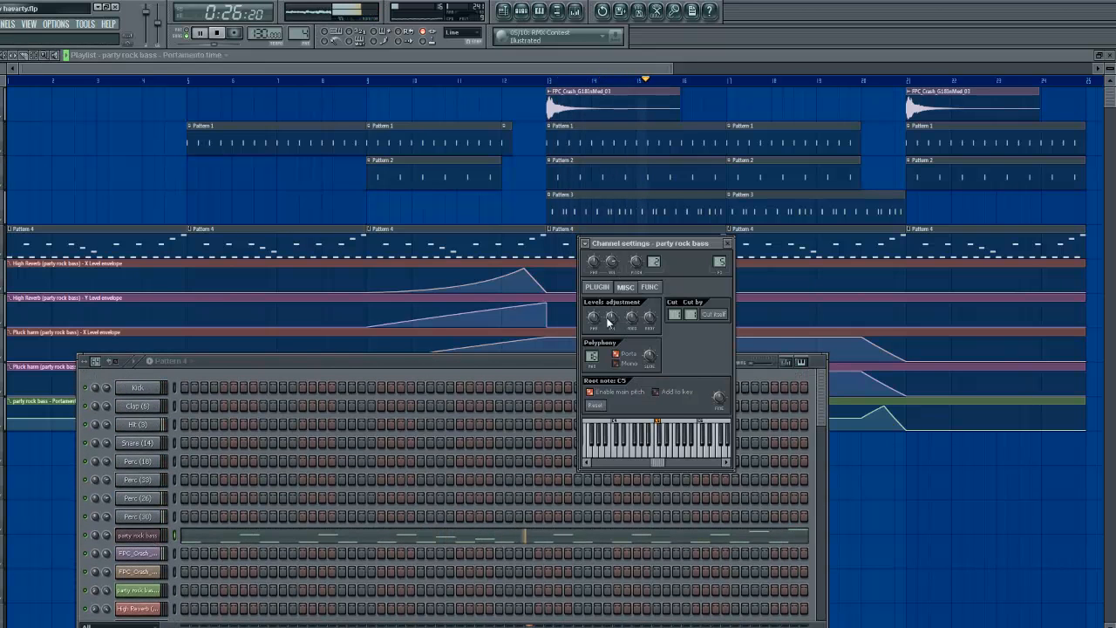
pyautogui.click(597, 286)
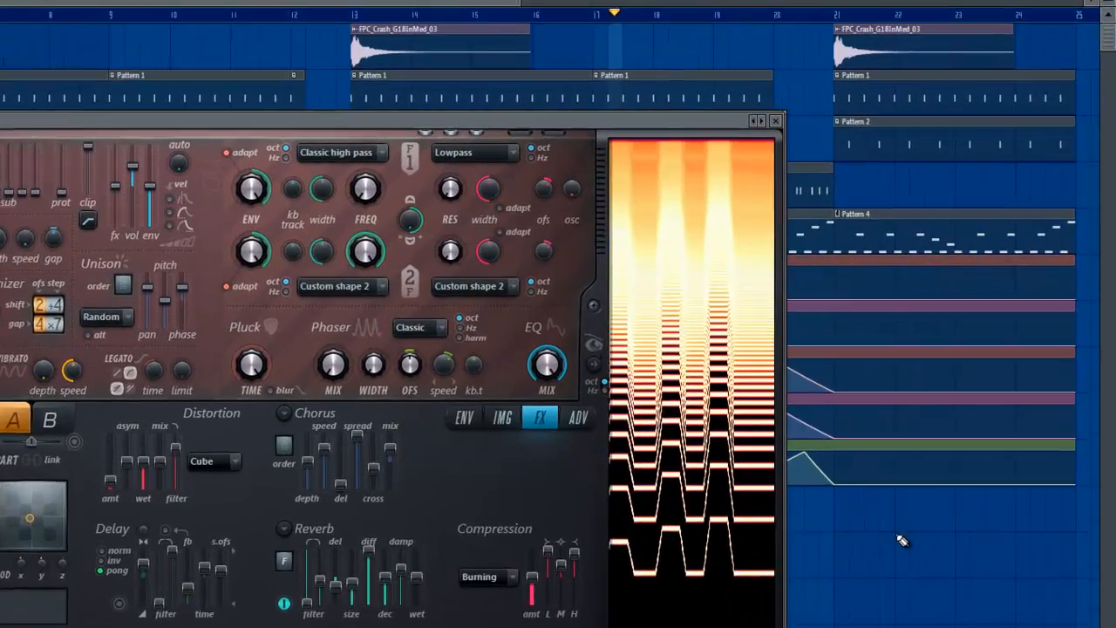
pyautogui.moveTo(523, 124); pyautogui.dragTo(488, 61)
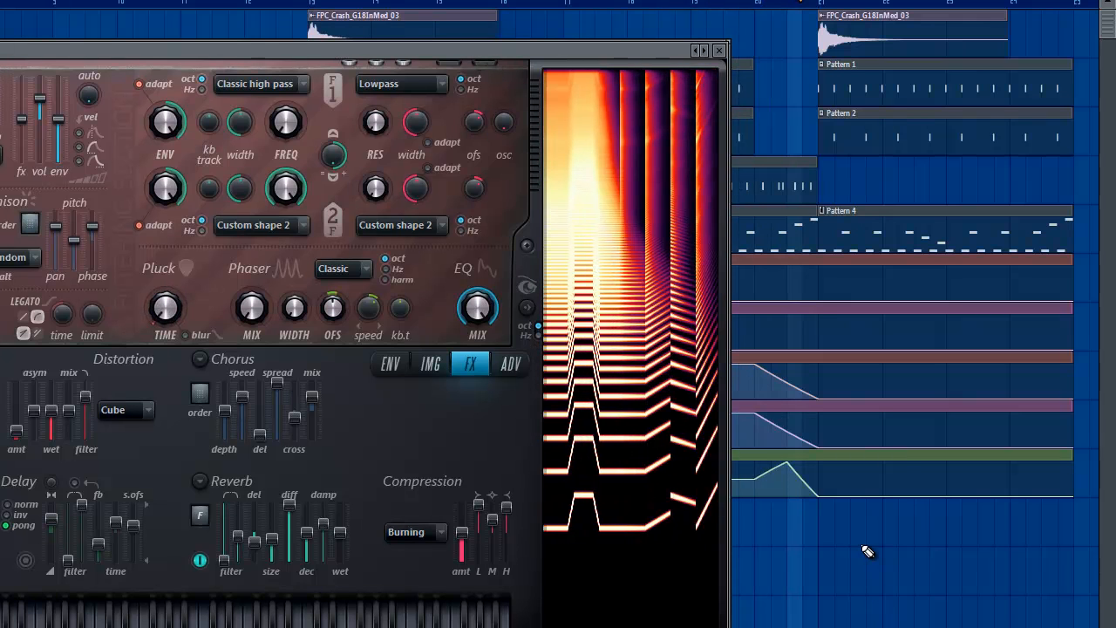
pyautogui.press('Escape')
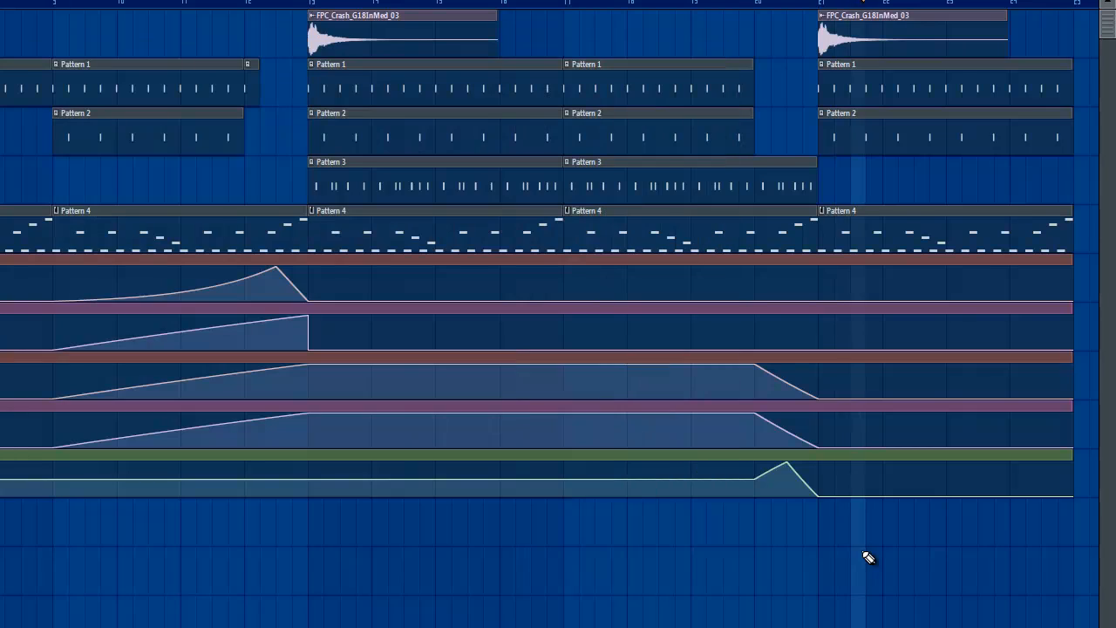